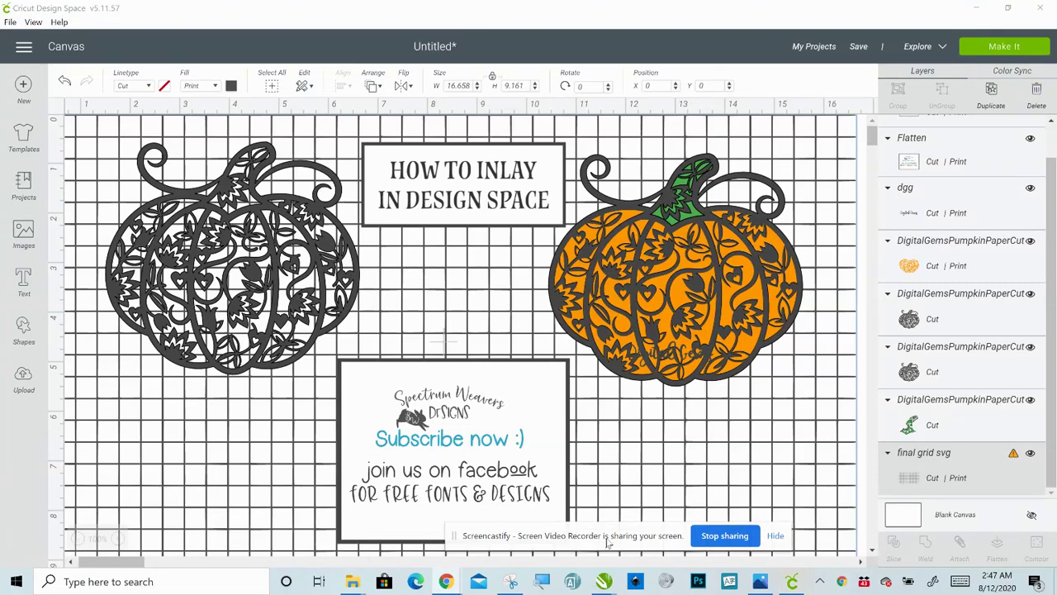
Position the orange pumpkin interior, then align the black outline exactly over it.
{"action": "left_click_drag", "start_coordinate": [609, 542], "coordinate": [746, 550]}
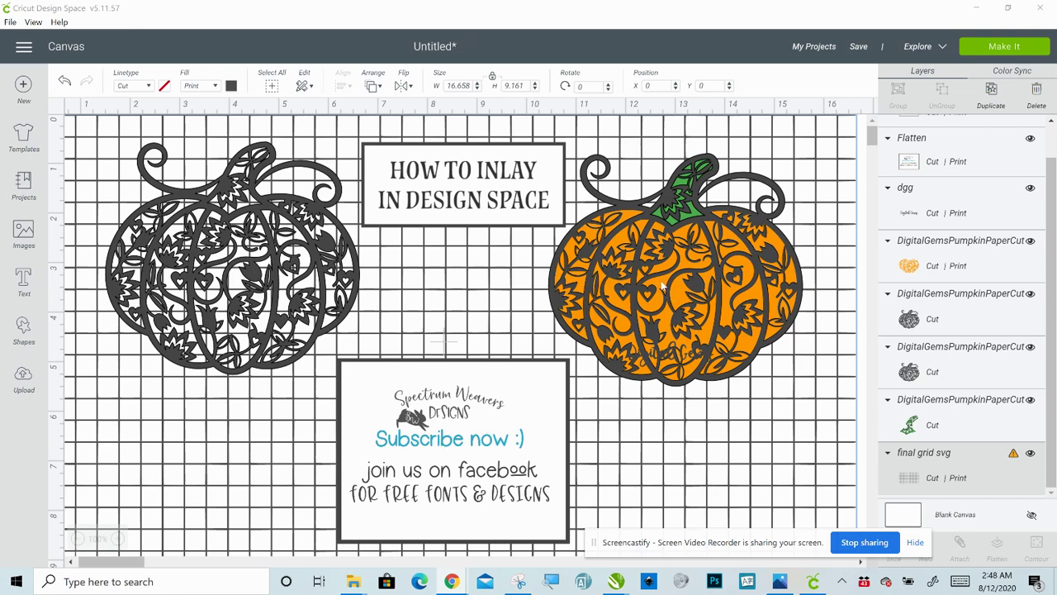
{"action": "mouse_move", "coordinate": [663, 285]}
{"action": "left_mouse_down"}
{"action": "mouse_move", "coordinate": [680, 293]}
{"action": "mouse_move", "coordinate": [662, 285]}
{"action": "left_mouse_up"}
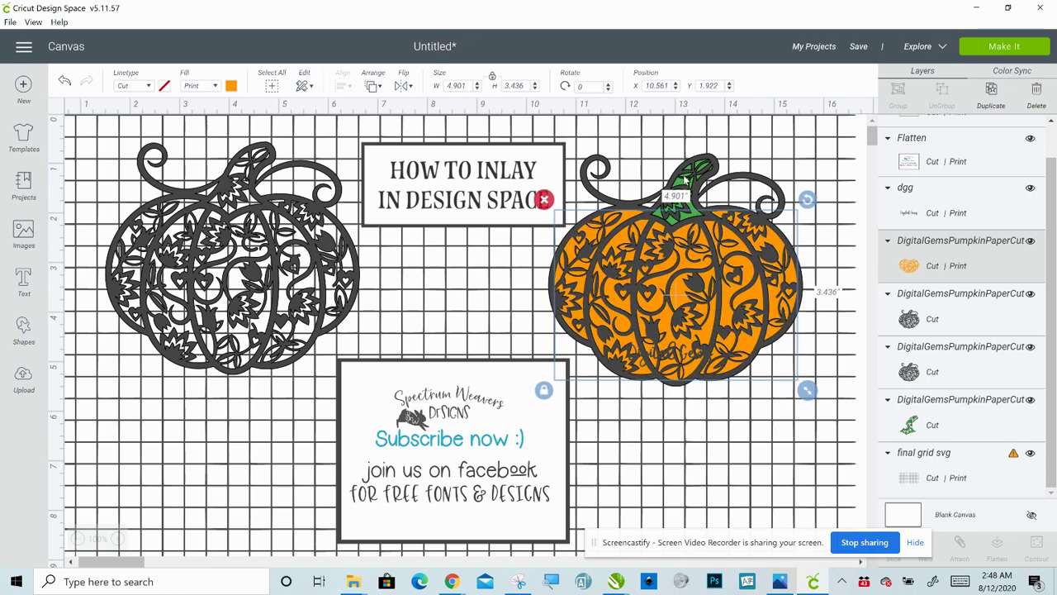
{"action": "left_click", "coordinate": [683, 189]}
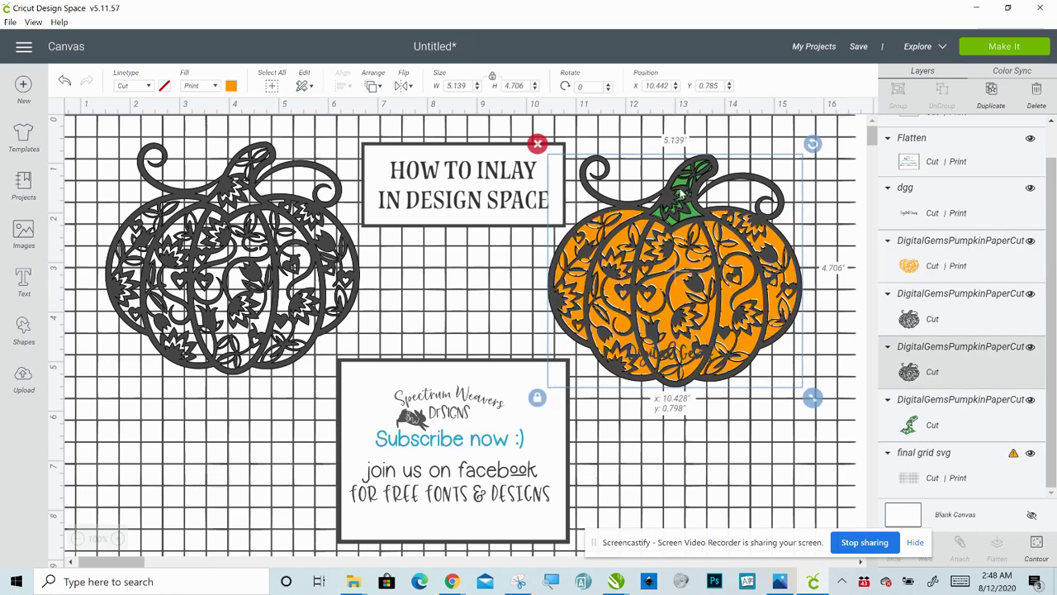
{"action": "mouse_move", "coordinate": [683, 189]}
{"action": "left_mouse_down"}
{"action": "mouse_move", "coordinate": [704, 204]}
{"action": "mouse_move", "coordinate": [684, 187]}
{"action": "left_mouse_up"}
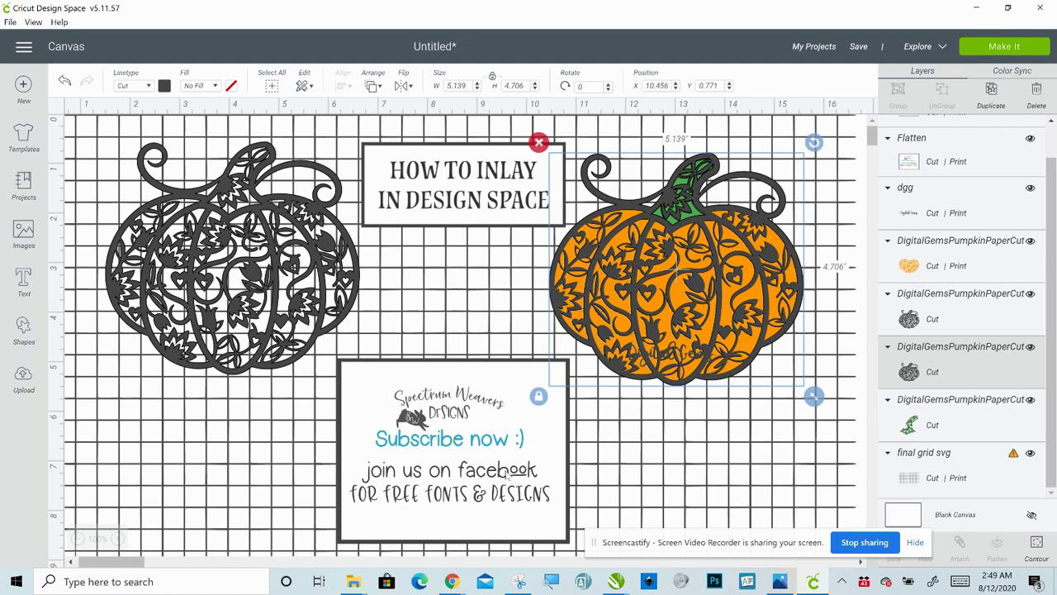
Shrink the Subscribe box to 2.986 × 2.377 in, place it lower right, and shift the black pumpkin left.
{"action": "mouse_move", "coordinate": [616, 580]}
{"action": "left_click", "coordinate": [444, 411]}
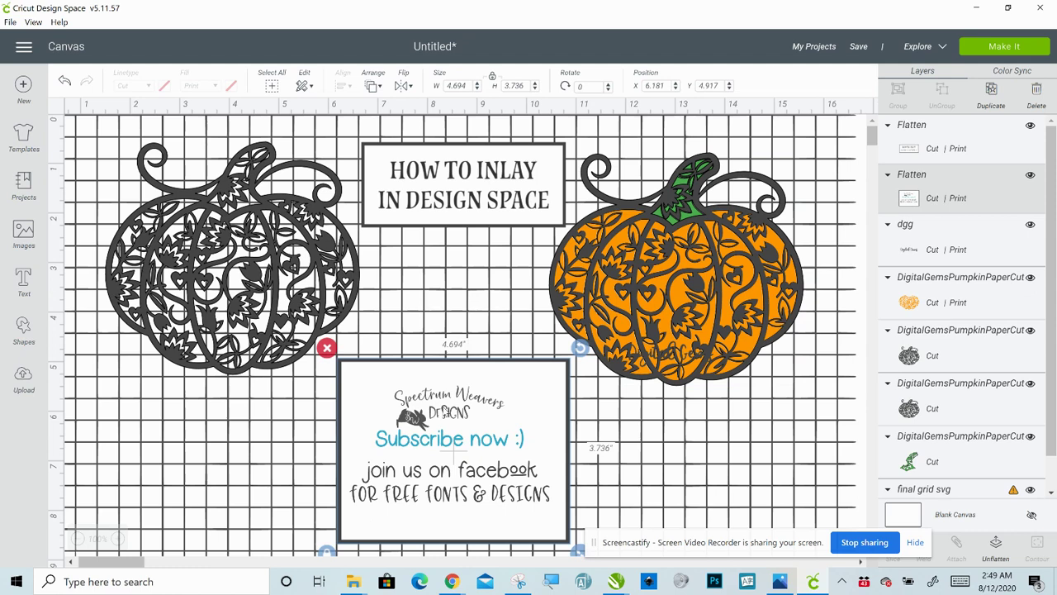
{"action": "left_click_drag", "start_coordinate": [452, 446], "coordinate": [425, 370]}
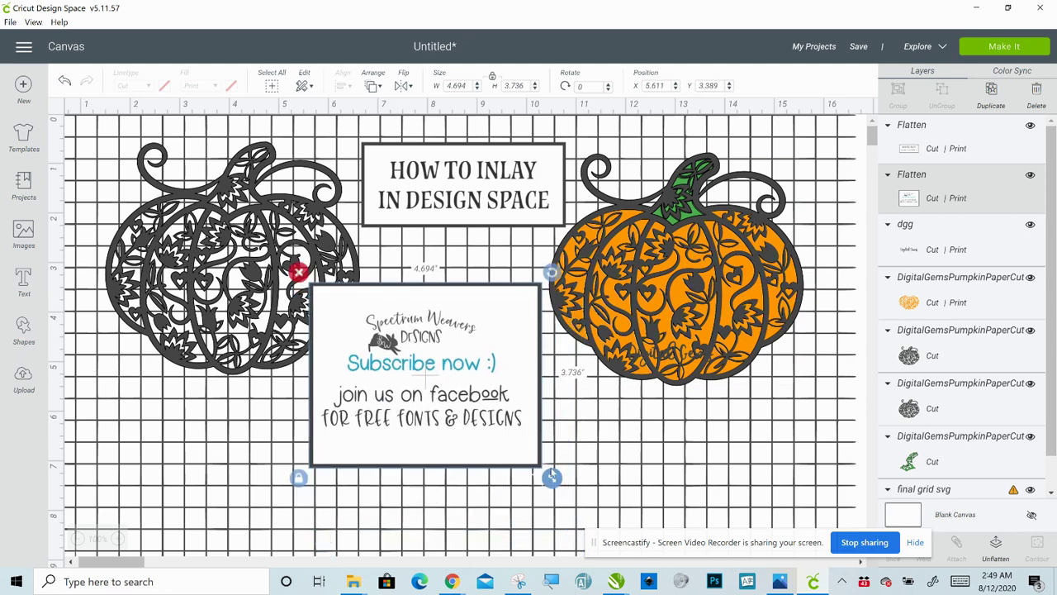
{"action": "left_click_drag", "start_coordinate": [553, 481], "coordinate": [823, 508]}
{"action": "left_click_drag", "start_coordinate": [797, 475], "coordinate": [797, 475]}
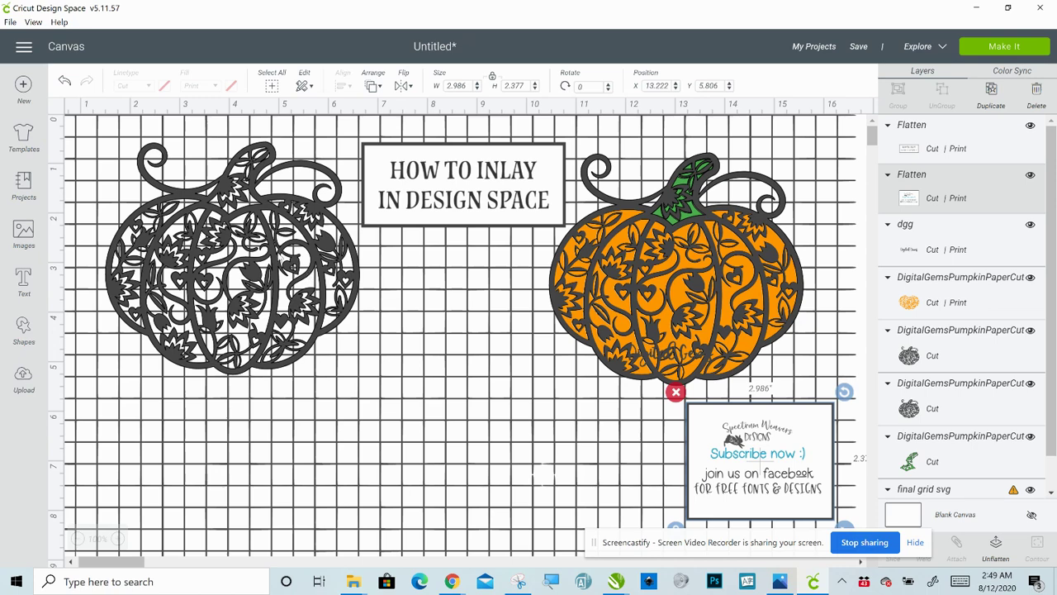
{"action": "left_click", "coordinate": [278, 256]}
{"action": "left_click_drag", "start_coordinate": [285, 280], "coordinate": [218, 260]}
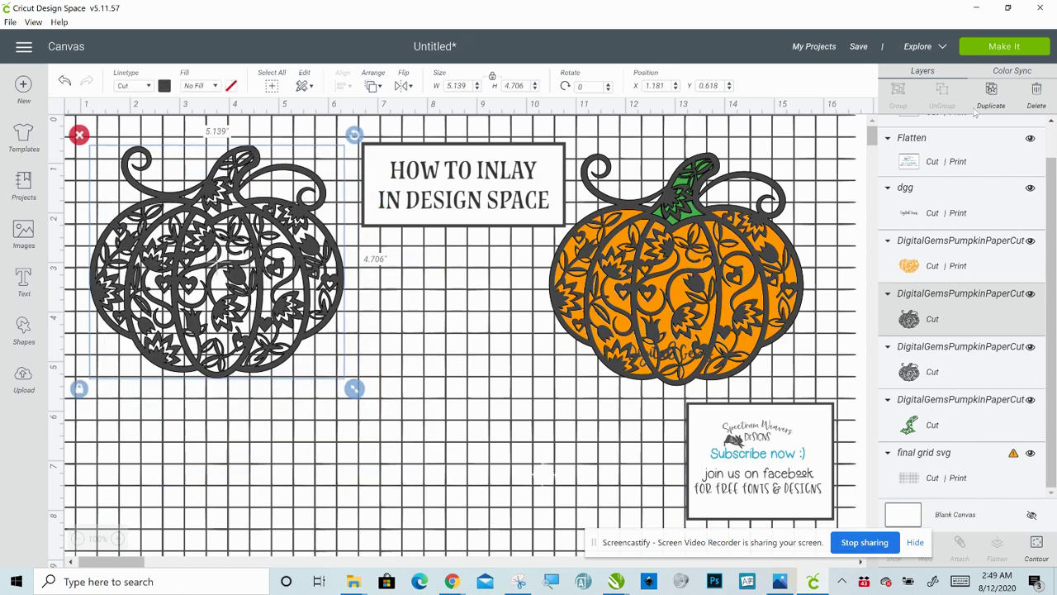
Duplicate the black pumpkin, move the copy to lower centre, and nudge the original up-left.
{"action": "left_click", "coordinate": [989, 89]}
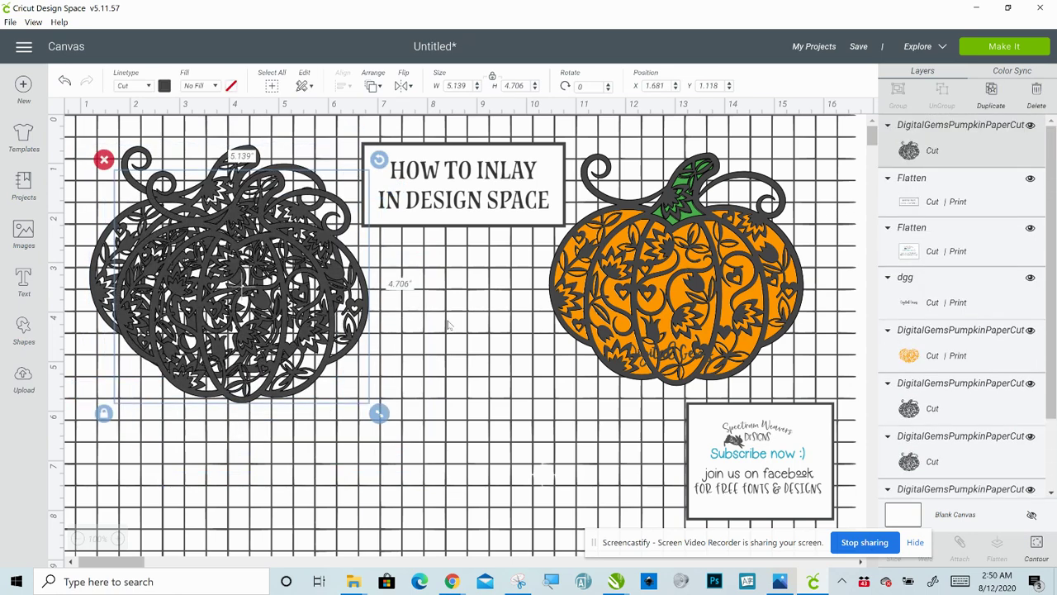
{"action": "left_click_drag", "start_coordinate": [334, 369], "coordinate": [522, 484]}
{"action": "left_click", "coordinate": [264, 294]}
{"action": "left_click_drag", "start_coordinate": [216, 262], "coordinate": [202, 247]}
{"action": "left_click", "coordinate": [404, 388]}
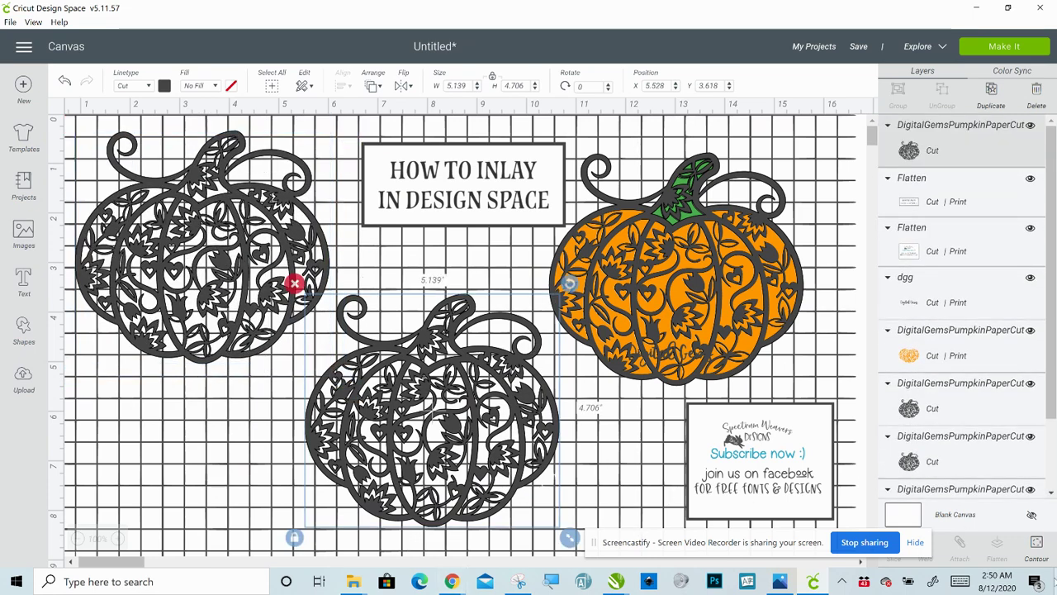
Hide the centre copy's outer outline contour, leaving inner filigree at 4.901 × 4.477 in.
{"action": "left_click", "coordinate": [1036, 545]}
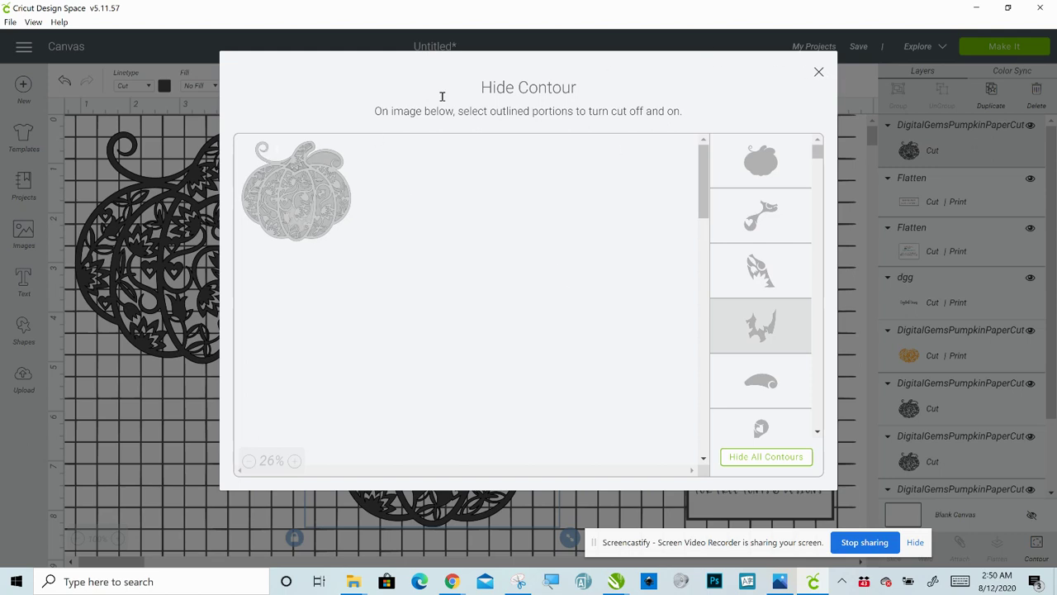
{"action": "left_click", "coordinate": [818, 73]}
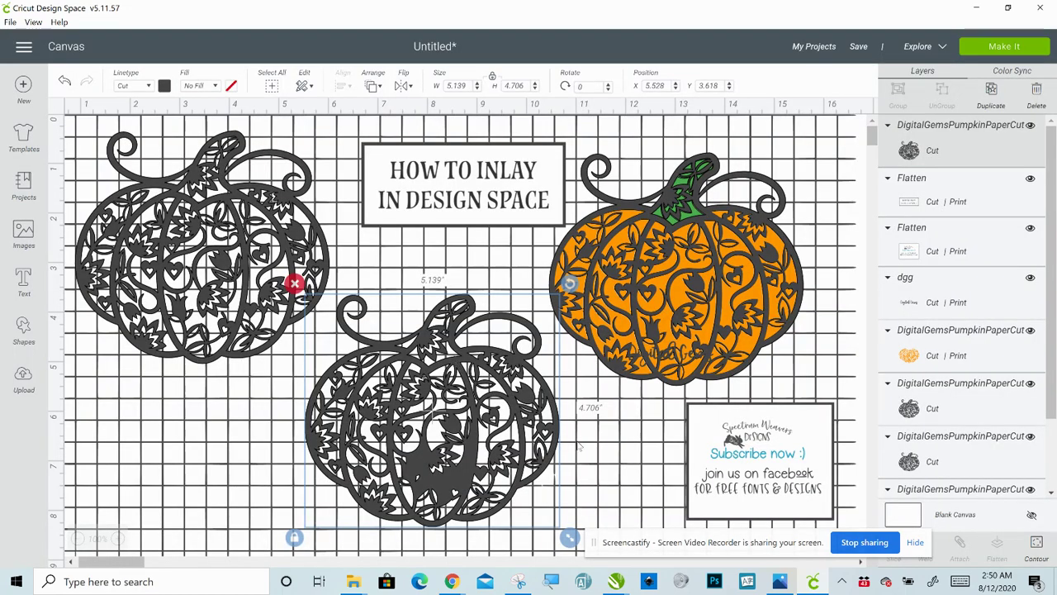
{"action": "left_click", "coordinate": [1037, 545]}
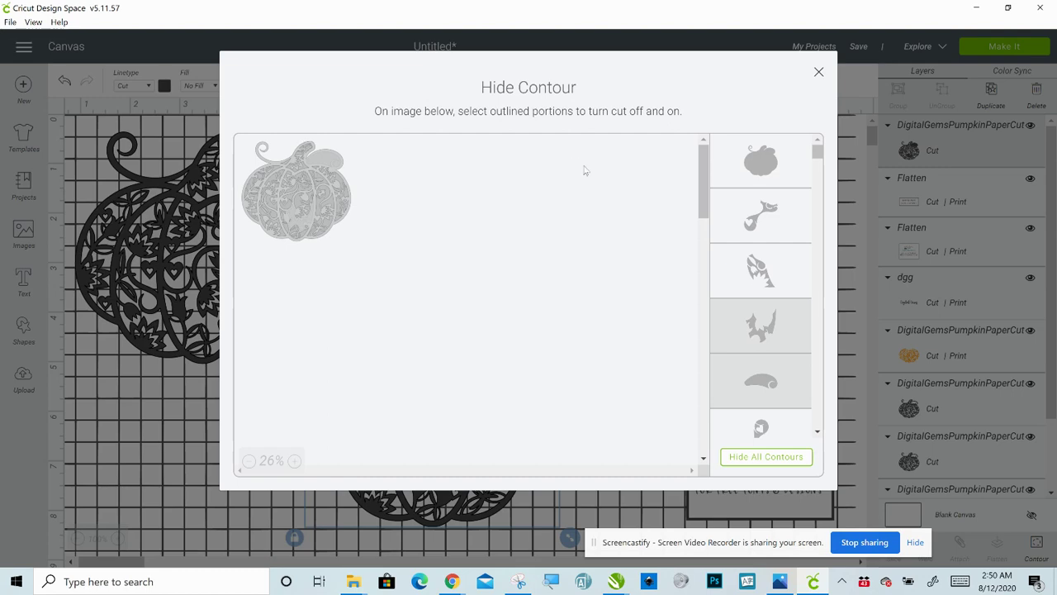
{"action": "left_click", "coordinate": [819, 73]}
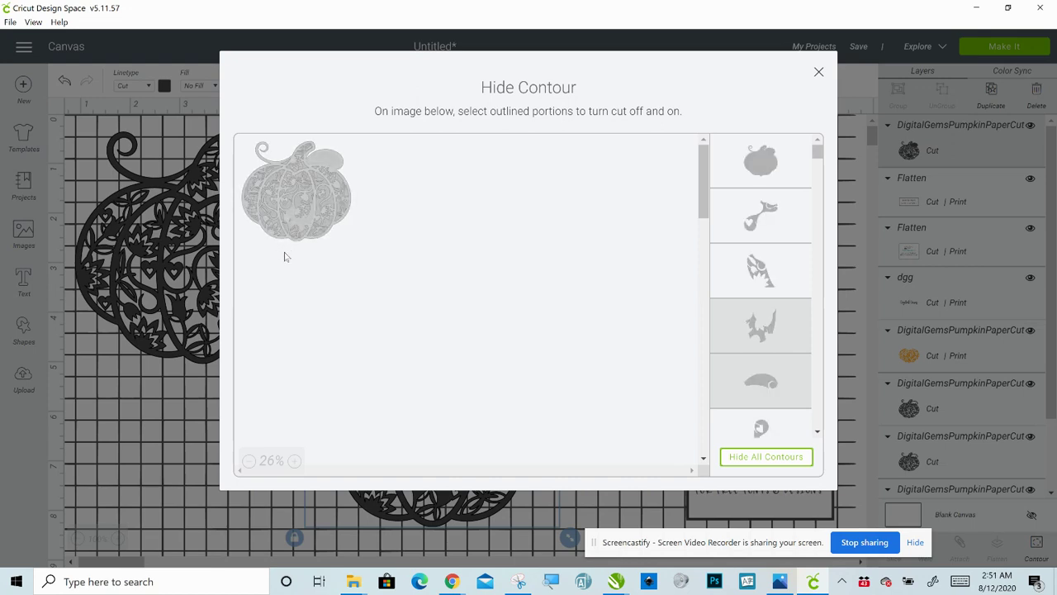
{"action": "left_click", "coordinate": [281, 245]}
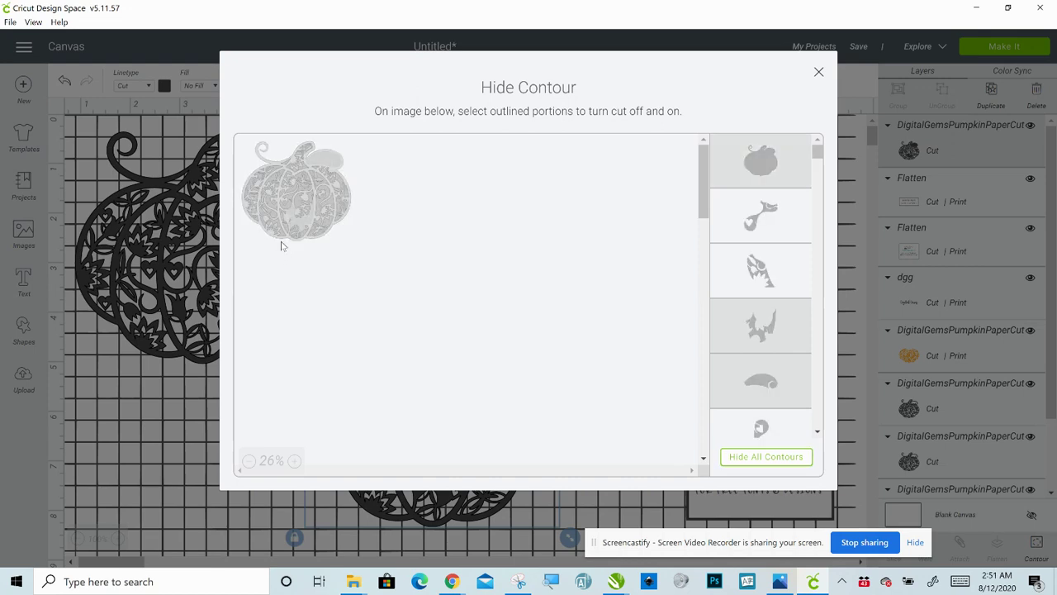
{"action": "left_click", "coordinate": [820, 74]}
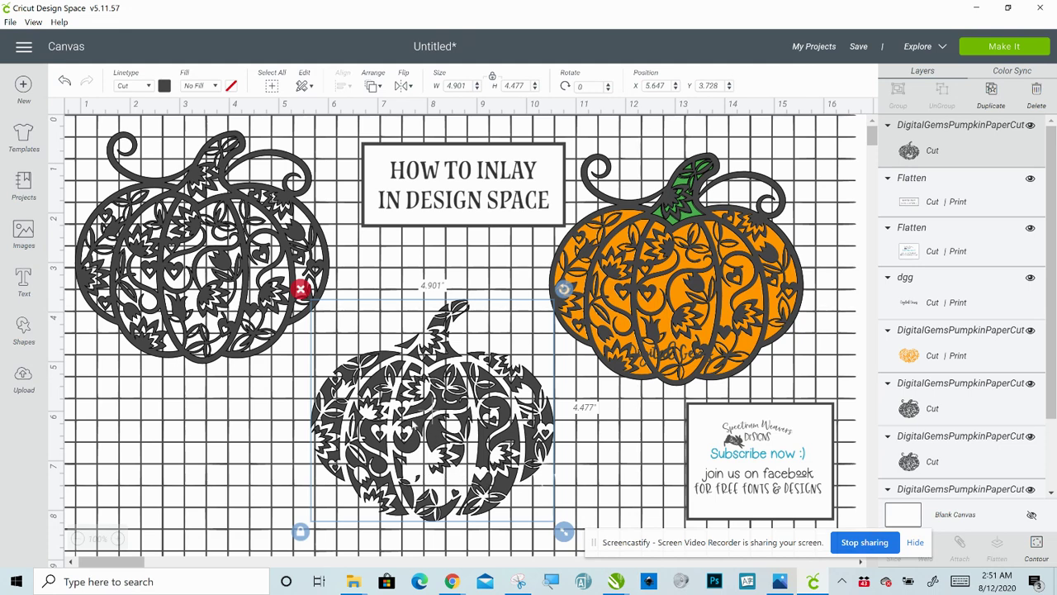
Restore one hidden inner pattern piece on the trimmed pumpkin copy.
{"action": "left_click", "coordinate": [1037, 547]}
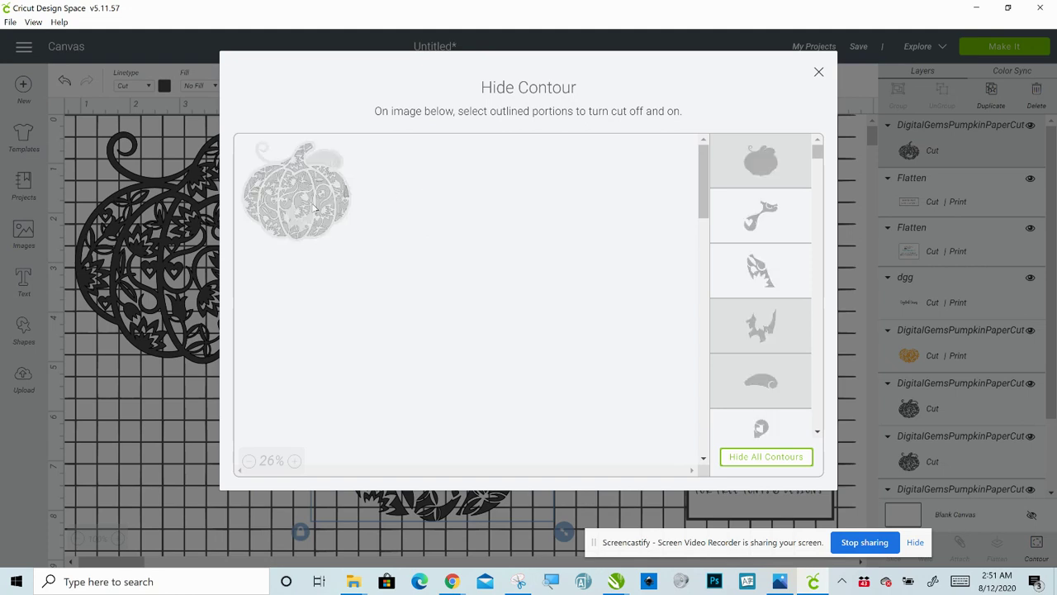
{"action": "left_click", "coordinate": [292, 219]}
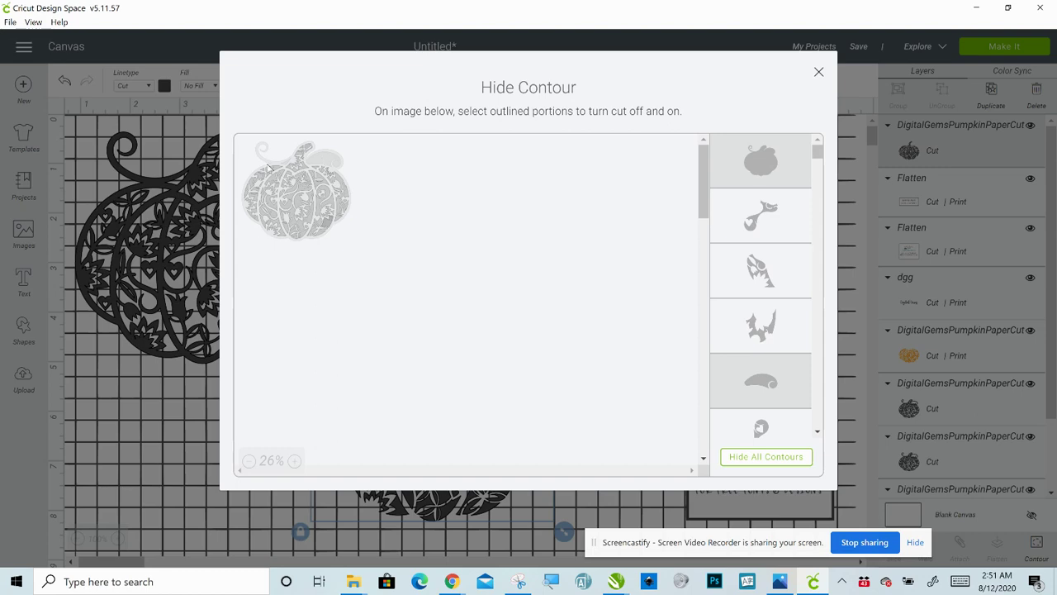
Move the trimmed pumpkin below the left outline and place a duplicate at X 6.258, Y 3.006.
{"action": "left_click", "coordinate": [819, 73]}
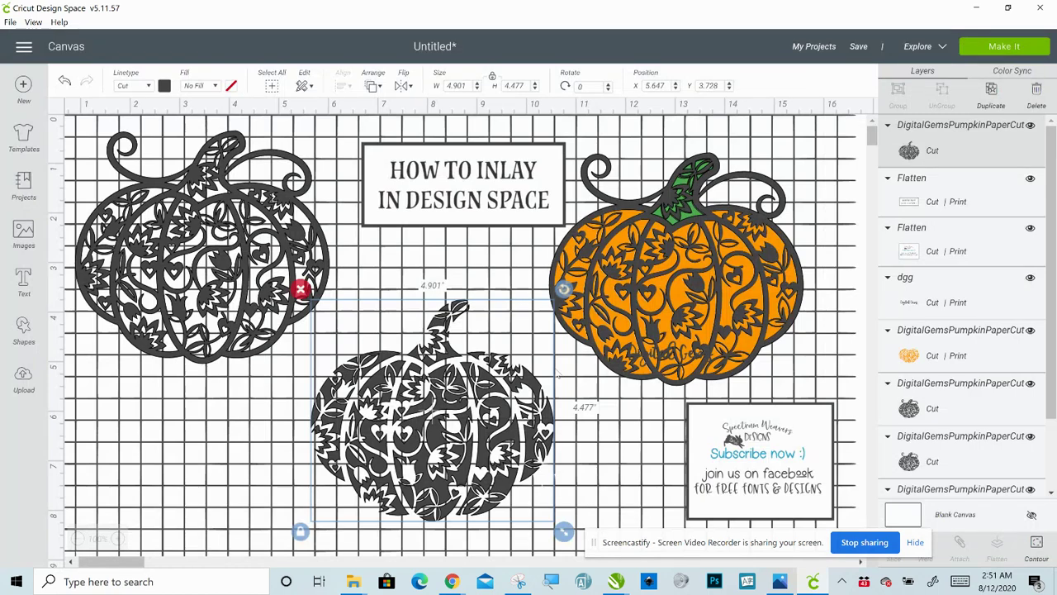
{"action": "left_click_drag", "start_coordinate": [484, 441], "coordinate": [269, 452]}
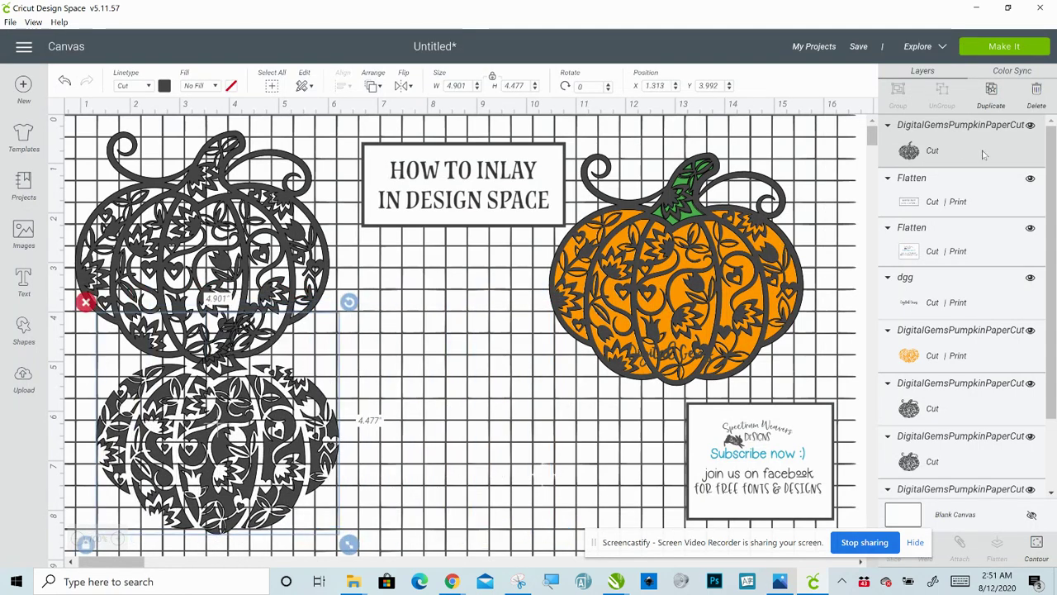
{"action": "left_click", "coordinate": [997, 92]}
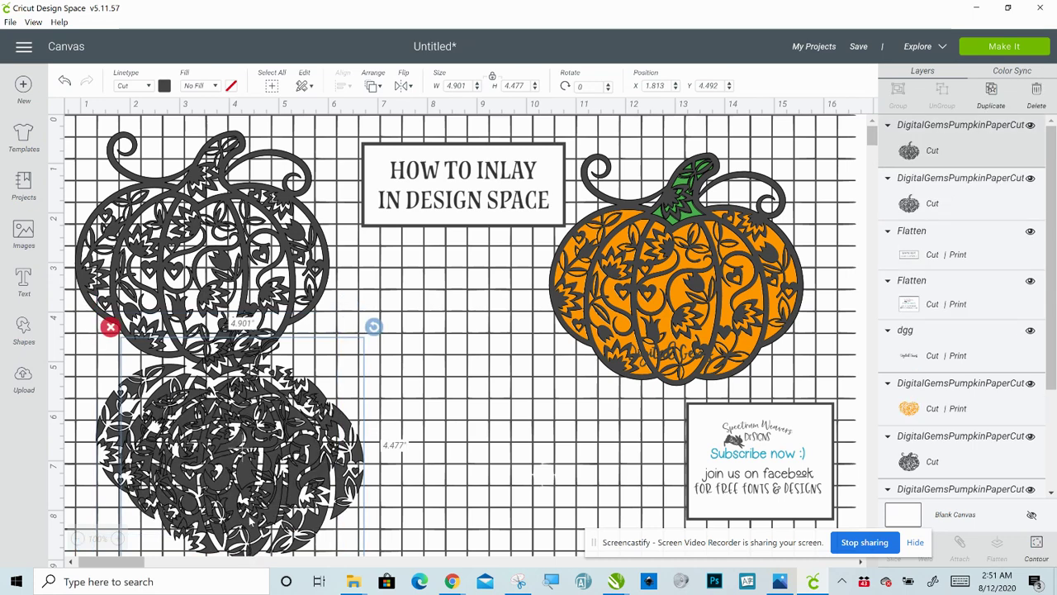
{"action": "left_click_drag", "start_coordinate": [251, 522], "coordinate": [499, 501]}
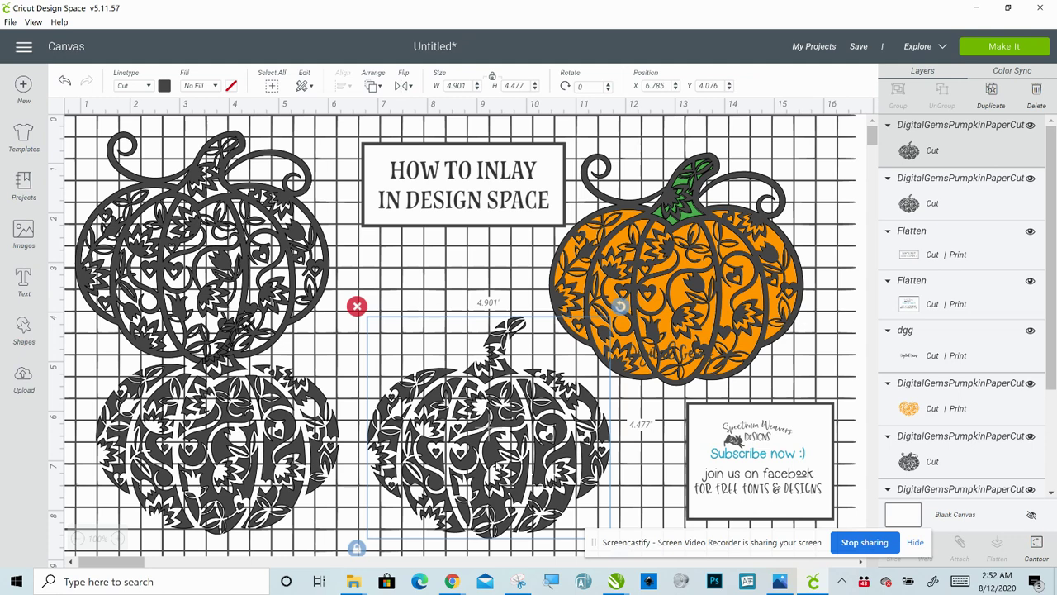
{"action": "left_click_drag", "start_coordinate": [496, 454], "coordinate": [477, 413]}
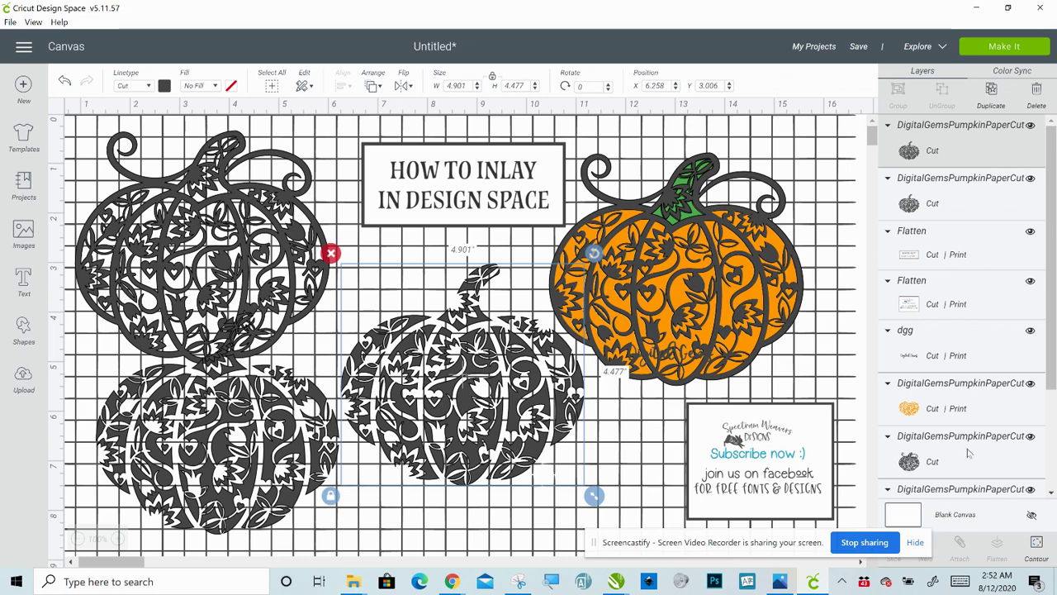
Hide the centre pumpkin's stem contours at about 100% preview zoom, leaving it 4.901 × 3.436 in.
{"action": "left_click", "coordinate": [1036, 545]}
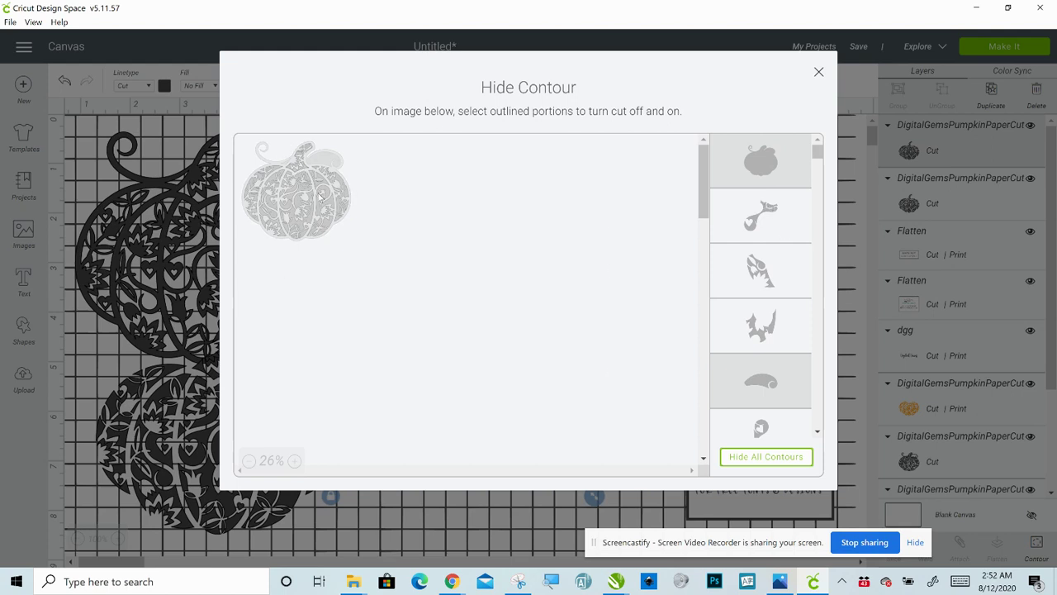
{"action": "left_click", "coordinate": [294, 460]}
{"action": "left_click", "coordinate": [294, 461]}
{"action": "left_click", "coordinate": [294, 461]}
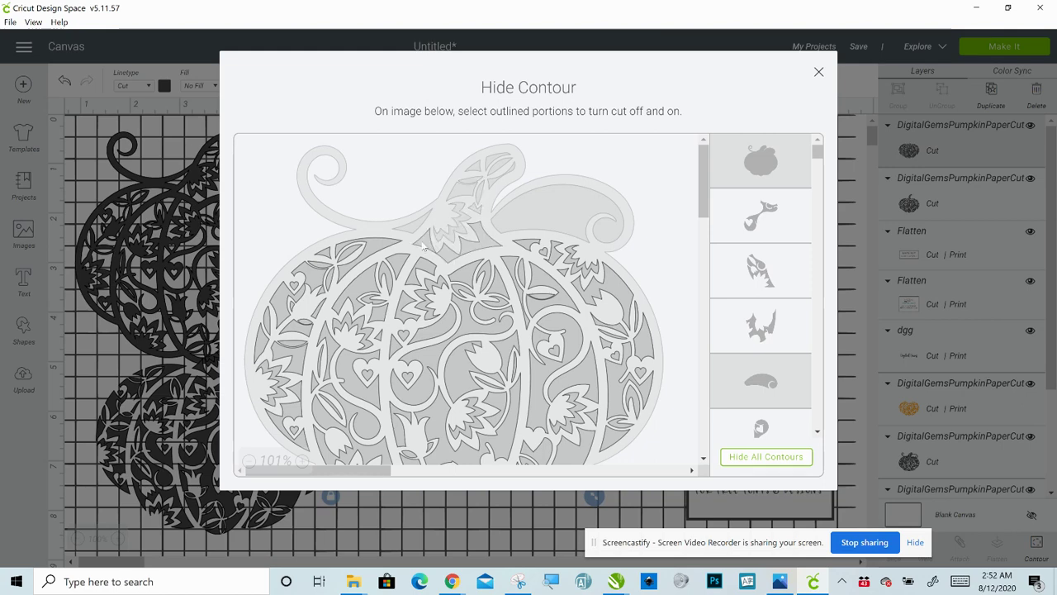
{"action": "left_click", "coordinate": [820, 73]}
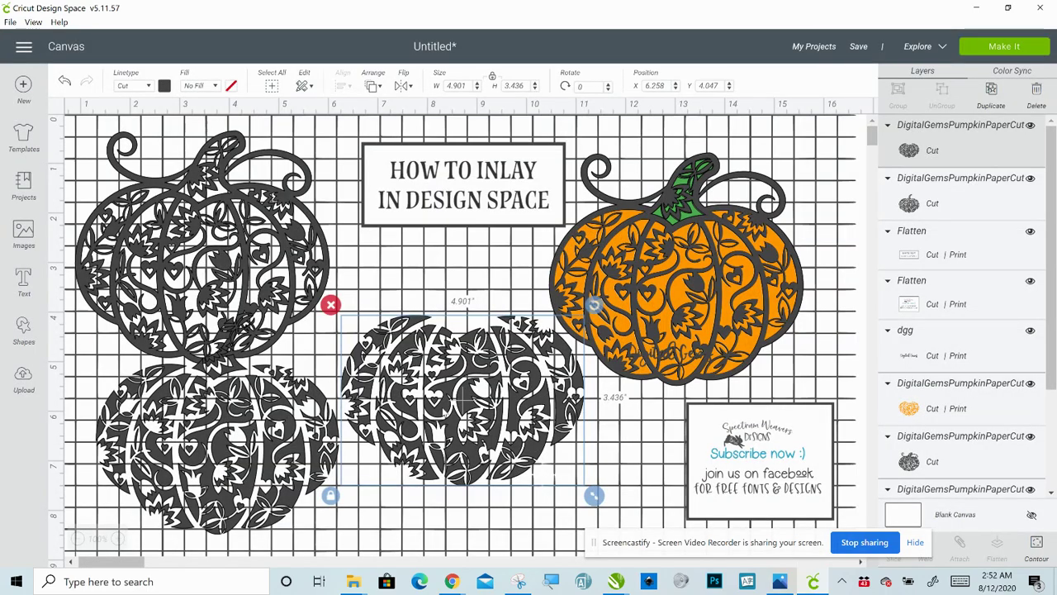
Colour the centre pumpkin orange and place a copy of the dgg watermark on the black pumpkin.
{"action": "left_click", "coordinate": [166, 86]}
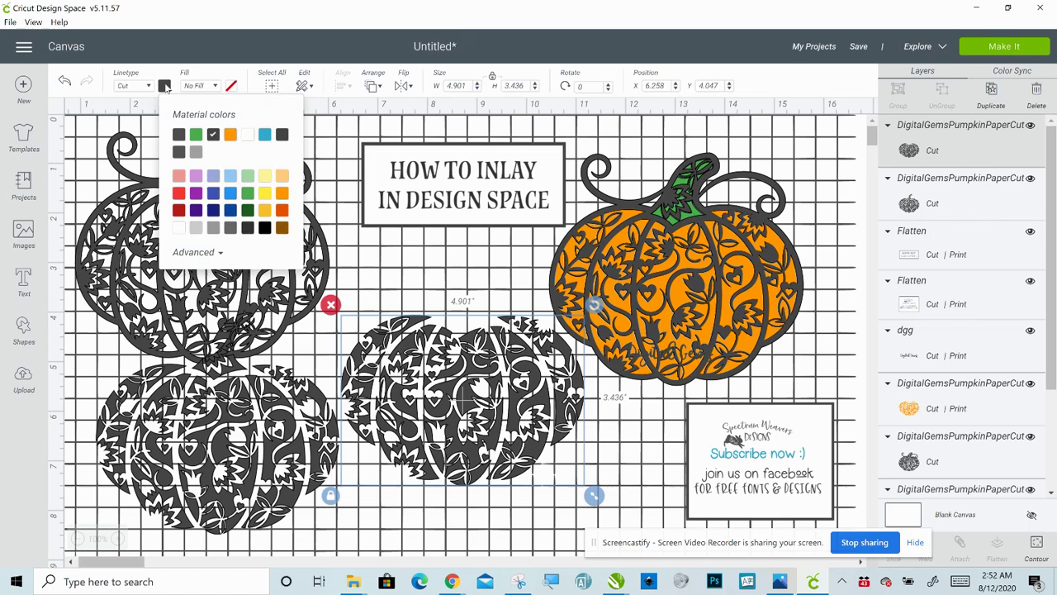
{"action": "left_click", "coordinate": [231, 135]}
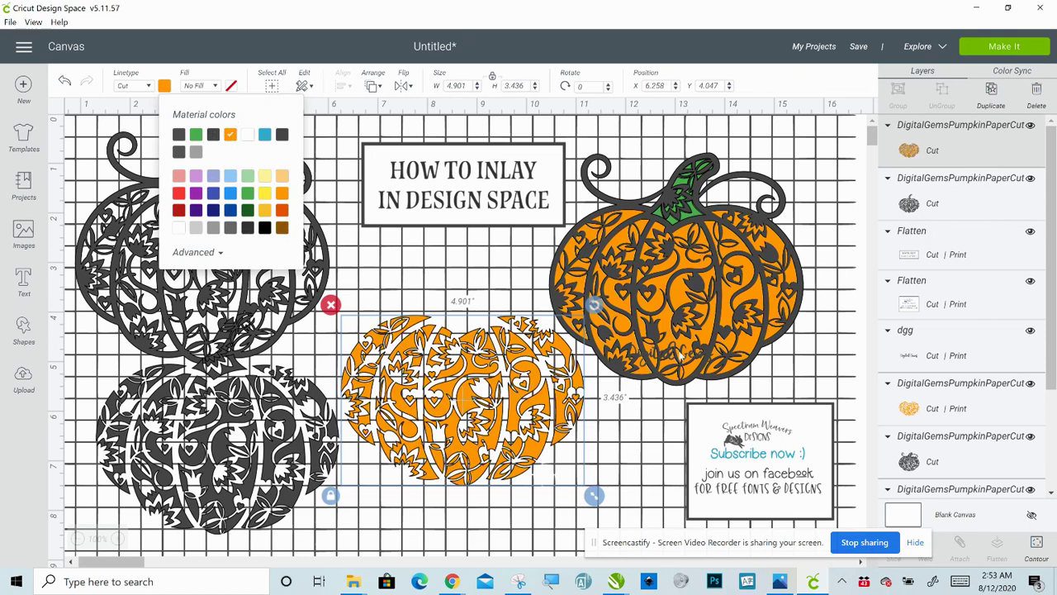
{"action": "left_click", "coordinate": [950, 342]}
{"action": "scroll", "coordinate": [977, 360], "scroll_direction": "down", "scroll_amount": 3}
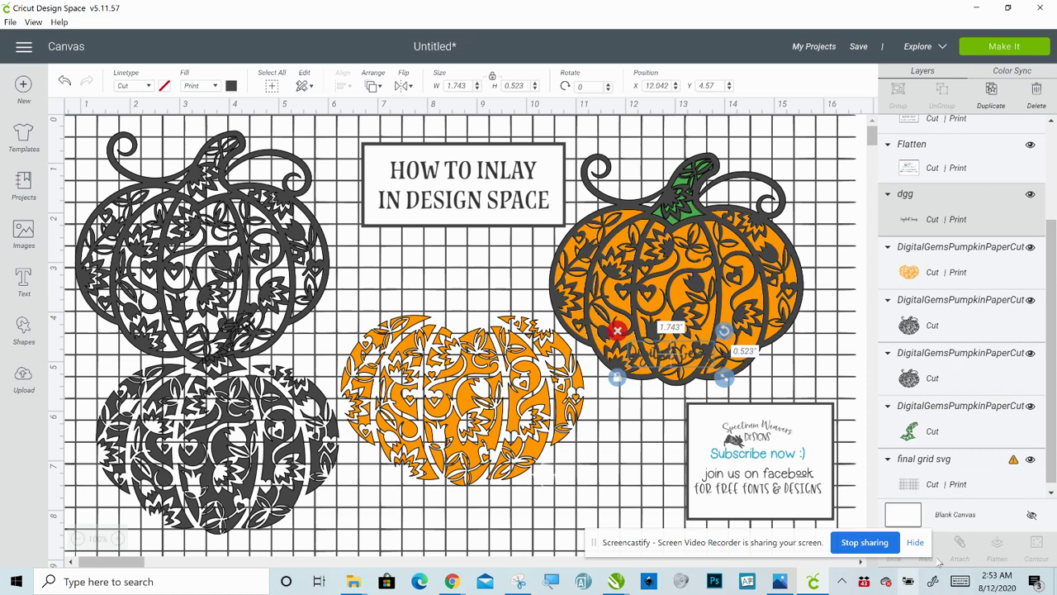
{"action": "left_click", "coordinate": [991, 95]}
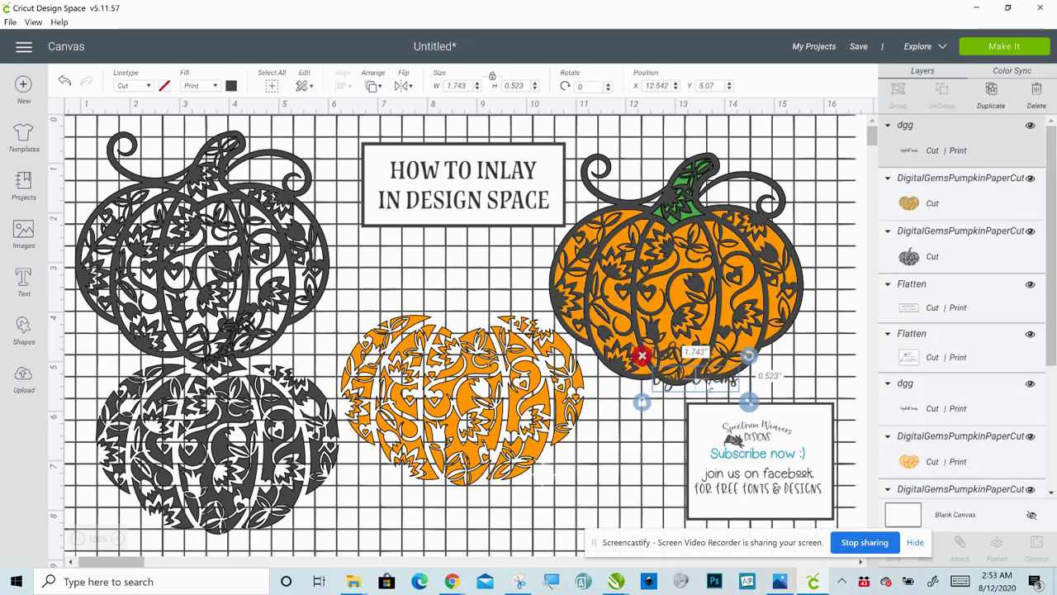
{"action": "left_click_drag", "start_coordinate": [695, 378], "coordinate": [246, 400]}
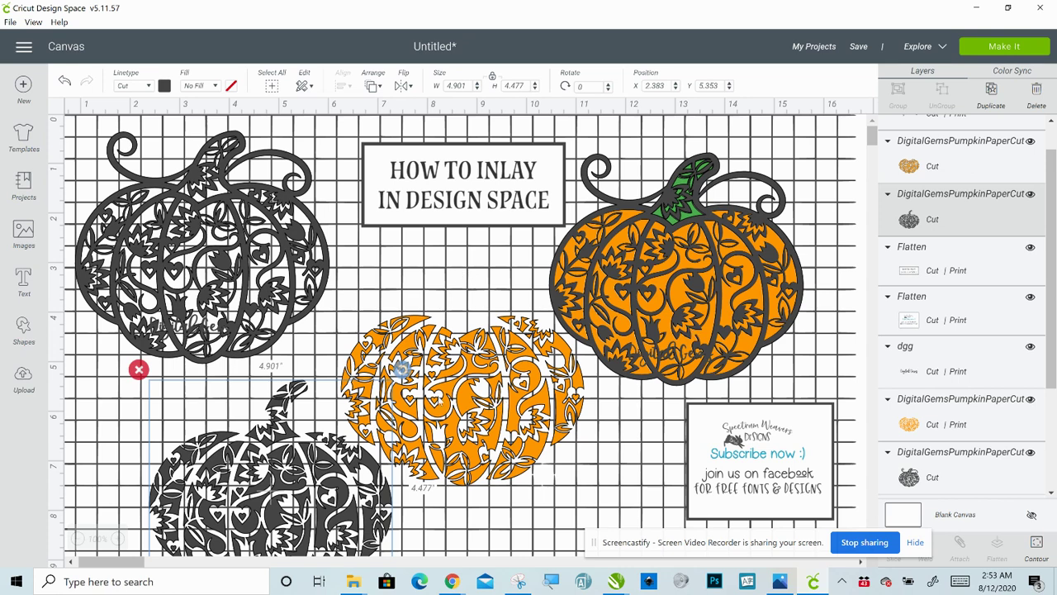
Align the orange pumpkin inside the upper-left black outline and move the dark pumpkin to centre.
{"action": "left_click", "coordinate": [400, 368]}
{"action": "left_click_drag", "start_coordinate": [401, 367], "coordinate": [139, 236]}
{"action": "left_click_drag", "start_coordinate": [198, 300], "coordinate": [199, 304]}
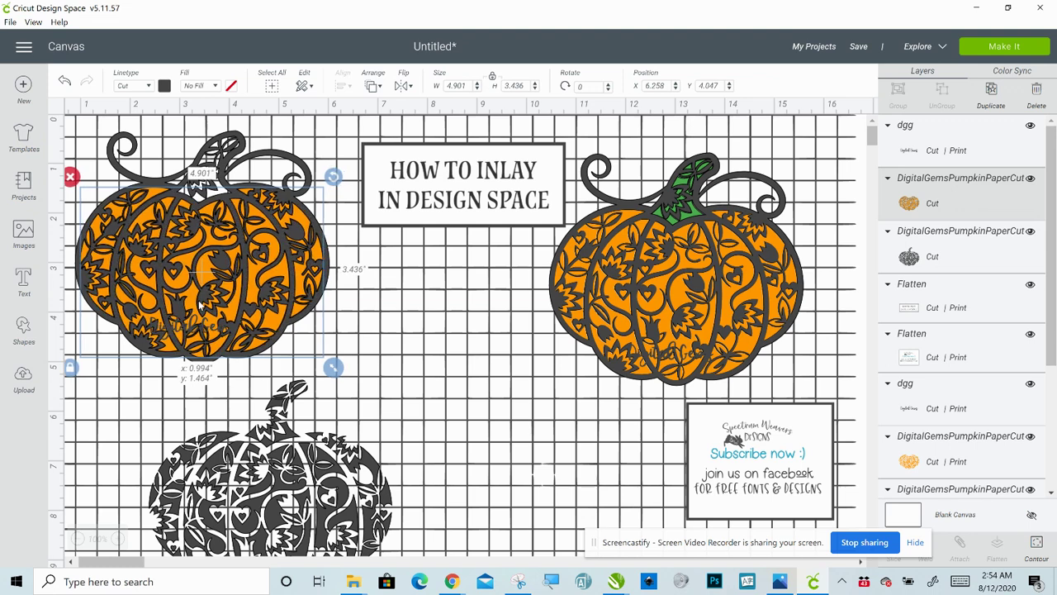
{"action": "left_click_drag", "start_coordinate": [199, 304], "coordinate": [197, 300]}
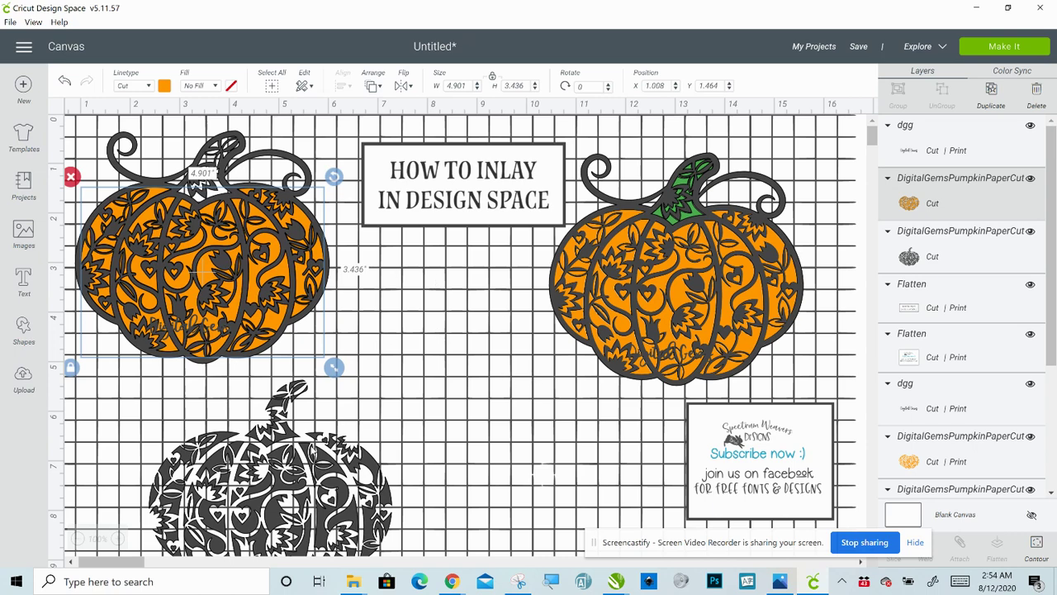
{"action": "left_click_drag", "start_coordinate": [275, 488], "coordinate": [454, 405]}
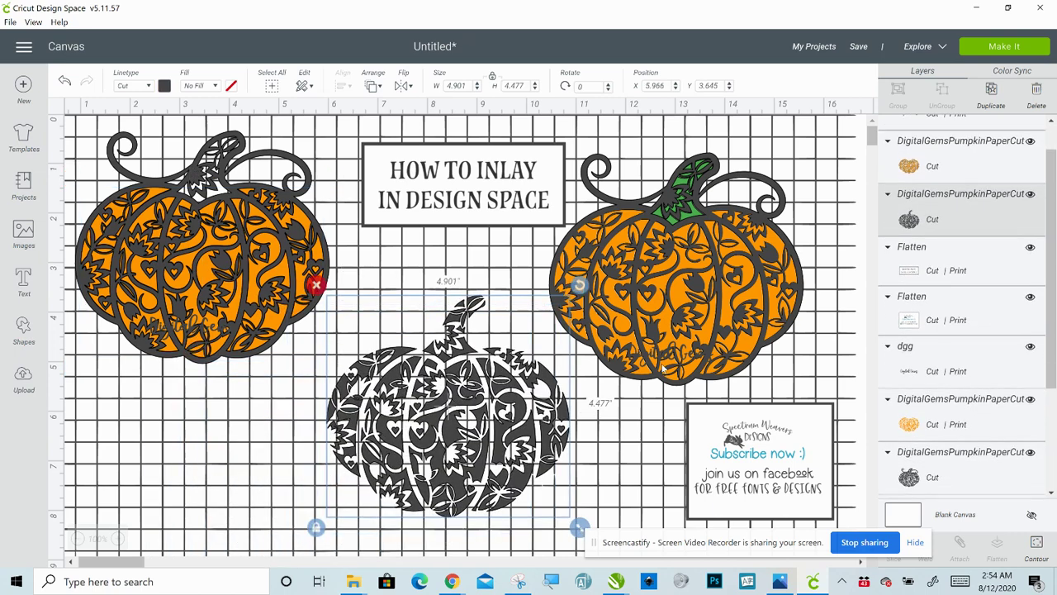
Open Hide Contour for the centre dark pumpkin with the preview zoomed to 76%.
{"action": "left_click", "coordinate": [1035, 545]}
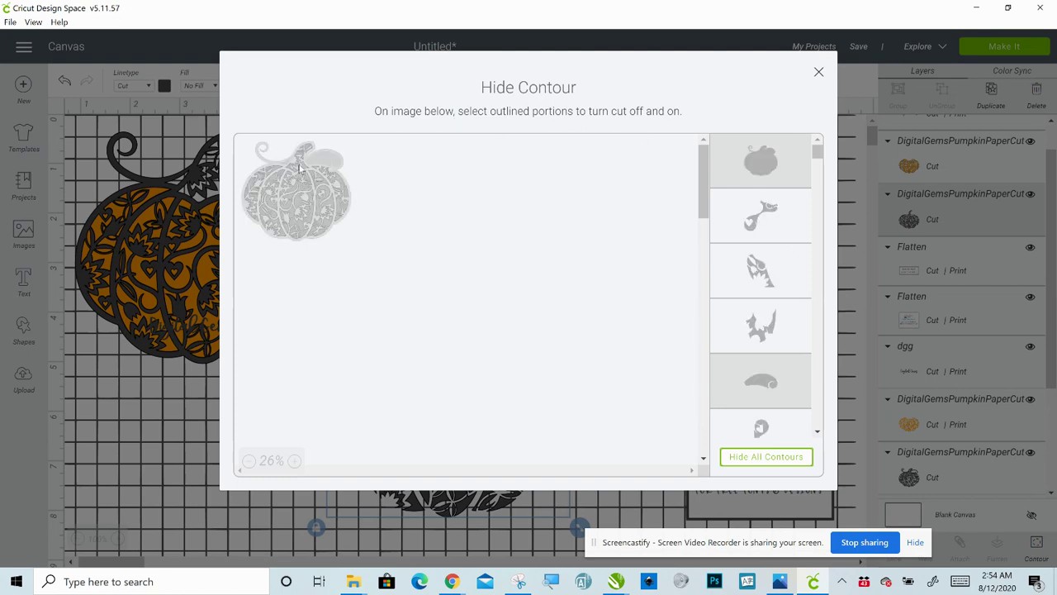
{"action": "left_click", "coordinate": [295, 461]}
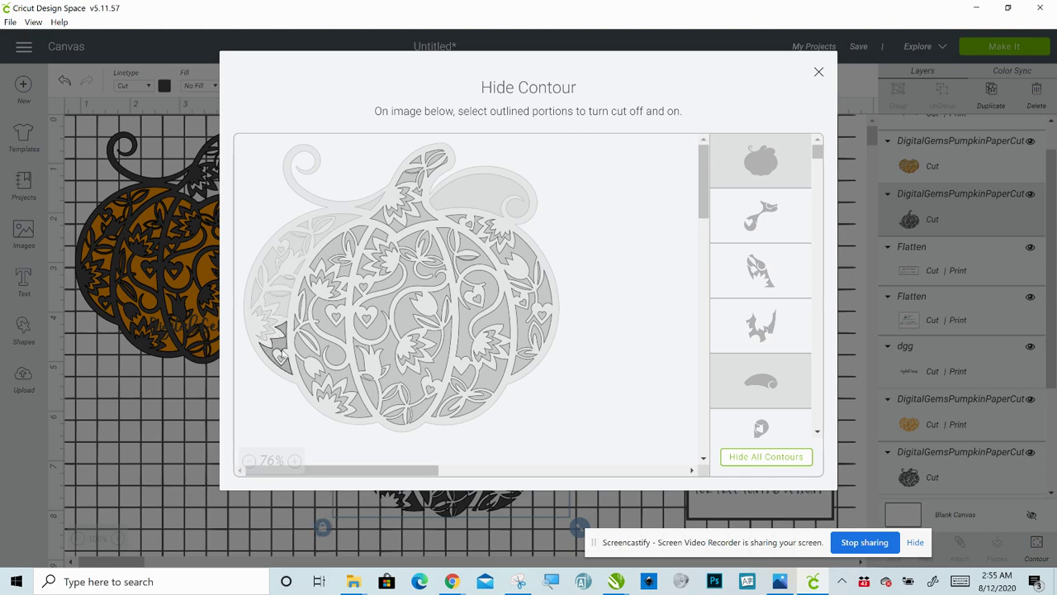
Hide the dark pumpkin's left-edge piece, two lower leaf pieces, the small heart and a dark leaf piece.
{"action": "left_click", "coordinate": [281, 353]}
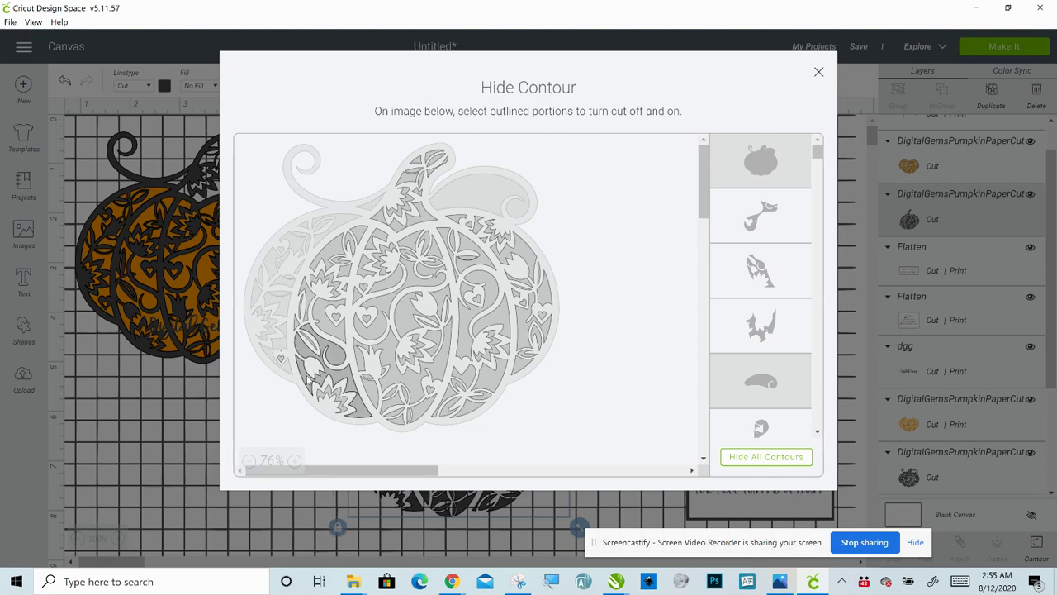
{"action": "left_click", "coordinate": [310, 380]}
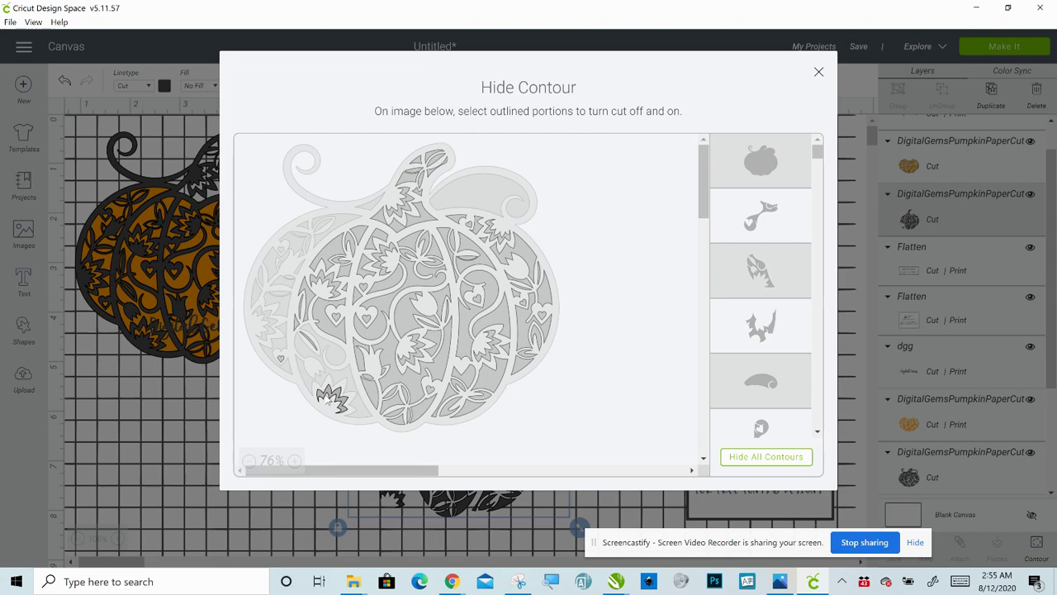
{"action": "left_click", "coordinate": [330, 401]}
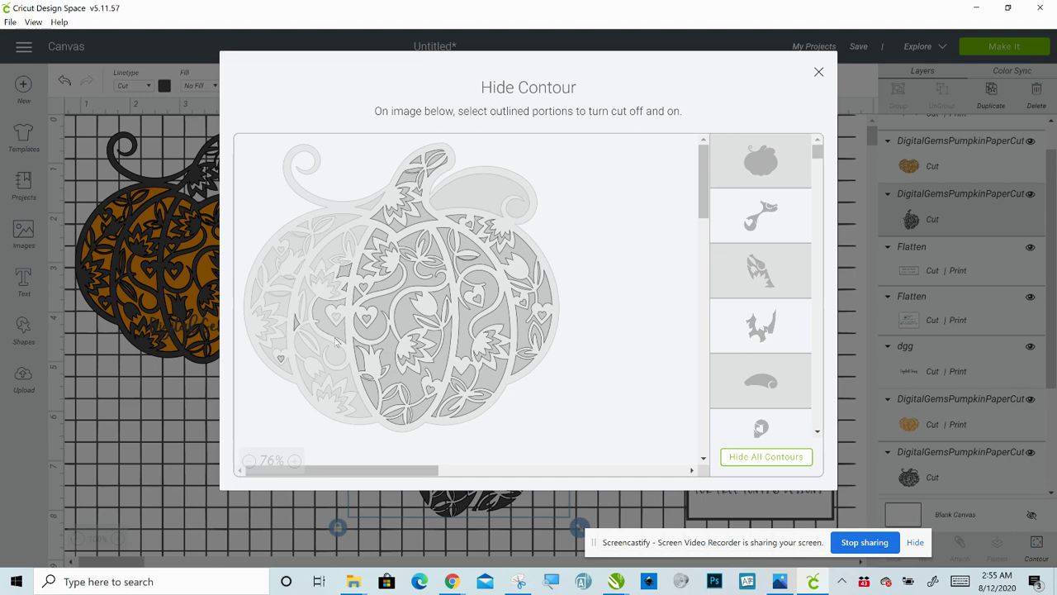
{"action": "left_click", "coordinate": [281, 360]}
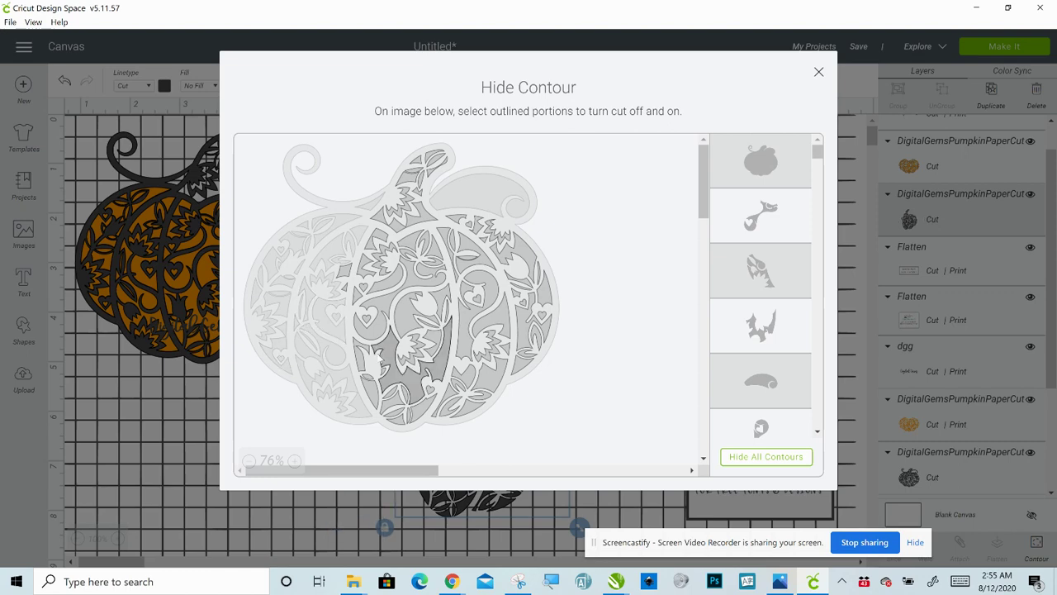
{"action": "left_click", "coordinate": [345, 272]}
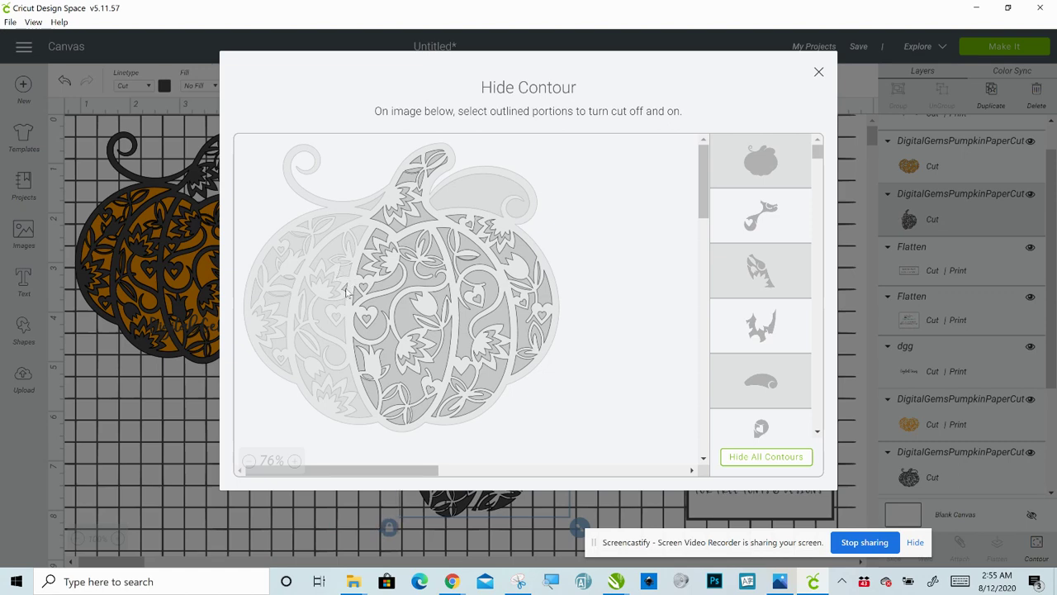
Restore the leaf piece at the stem joint, then hide the large vine and the middle and bottom body pieces.
{"action": "left_click", "coordinate": [416, 221]}
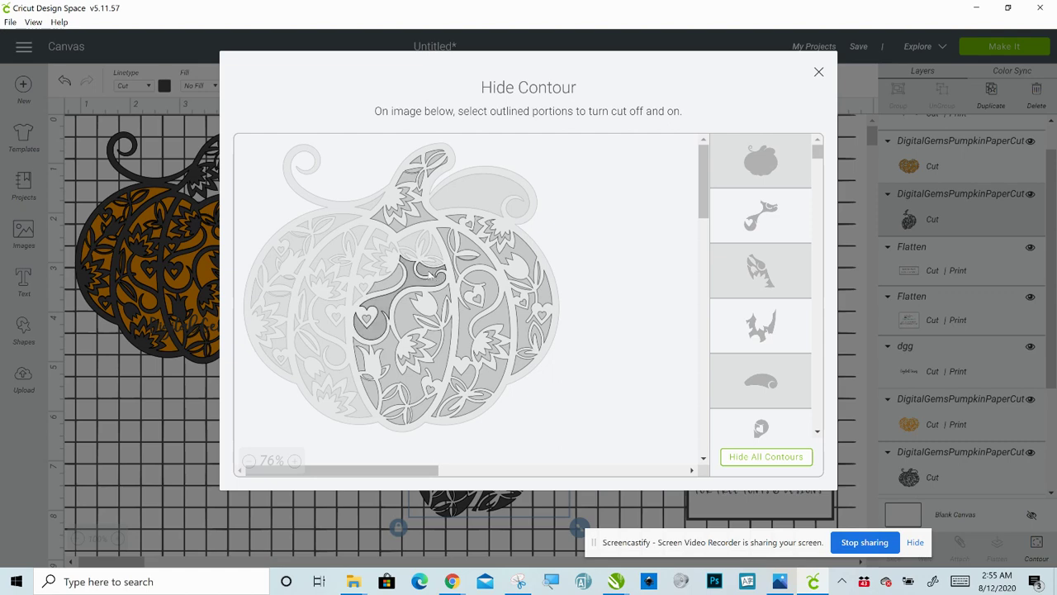
{"action": "left_click", "coordinate": [429, 277]}
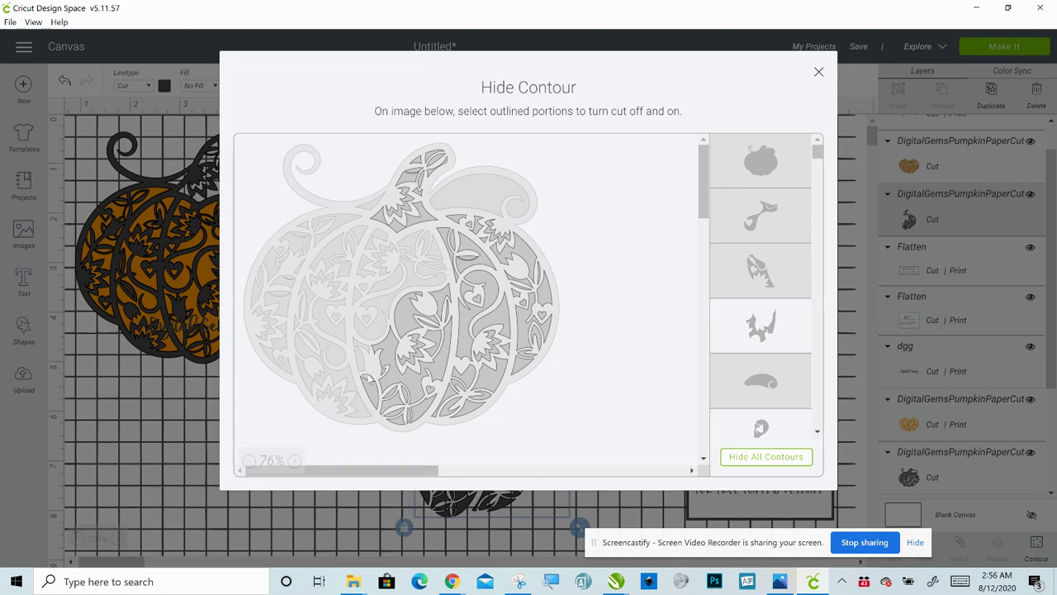
{"action": "left_click", "coordinate": [382, 394]}
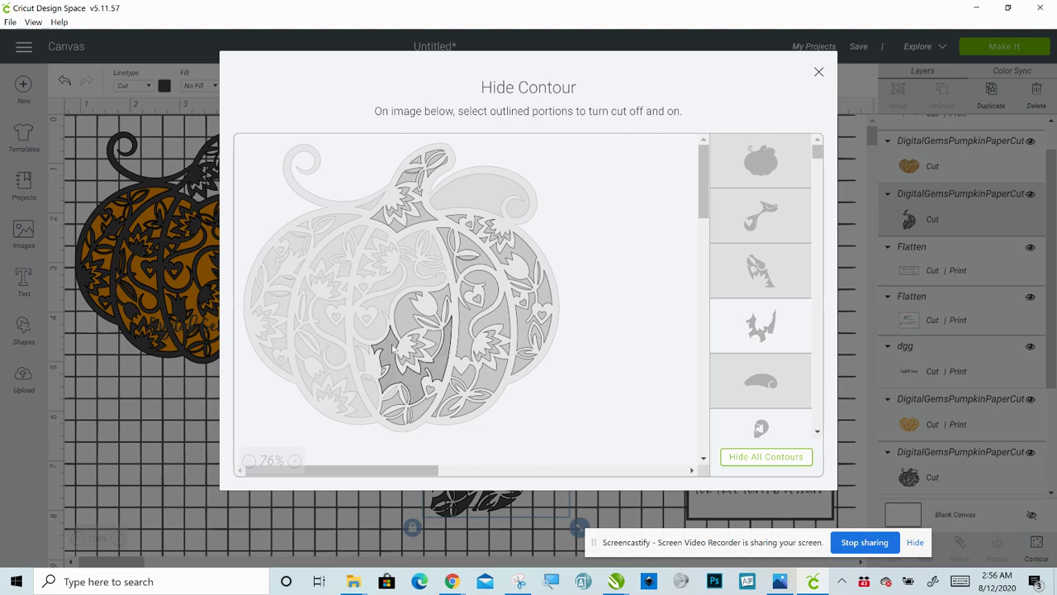
{"action": "left_click", "coordinate": [393, 366]}
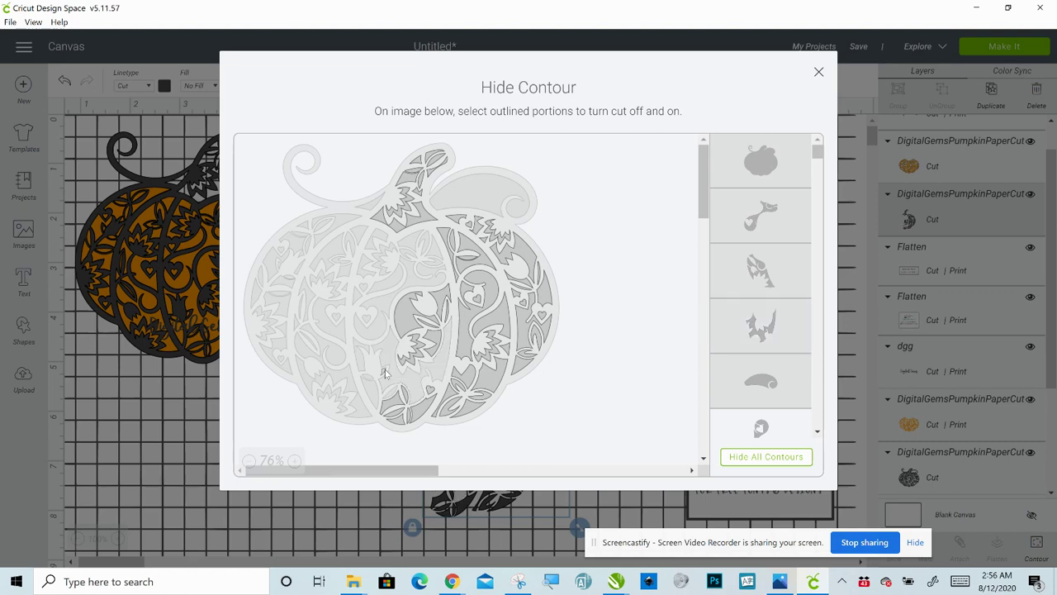
{"action": "left_click", "coordinate": [400, 417]}
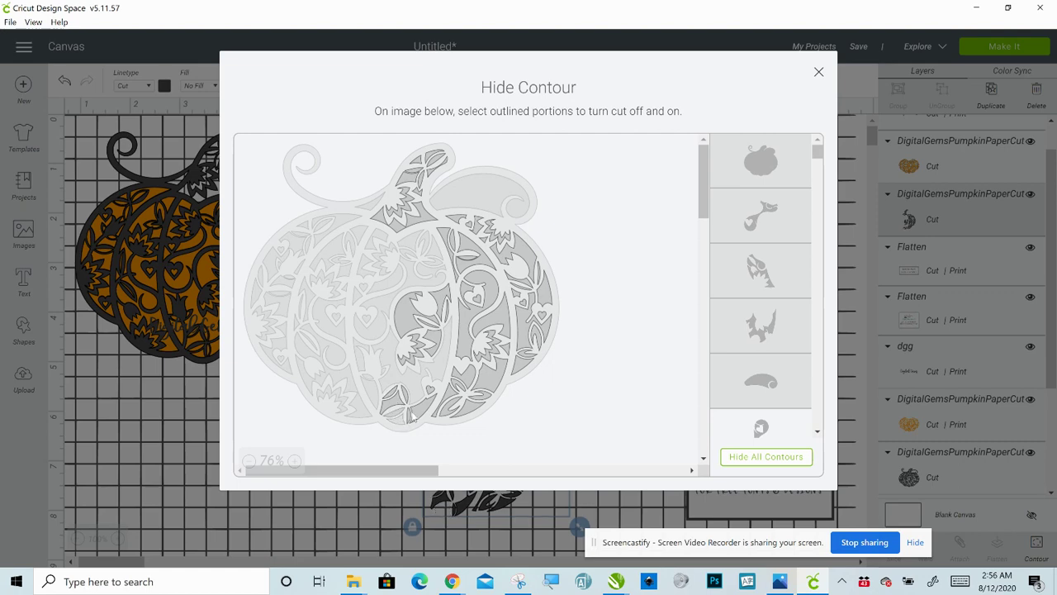
{"action": "left_click", "coordinate": [421, 415]}
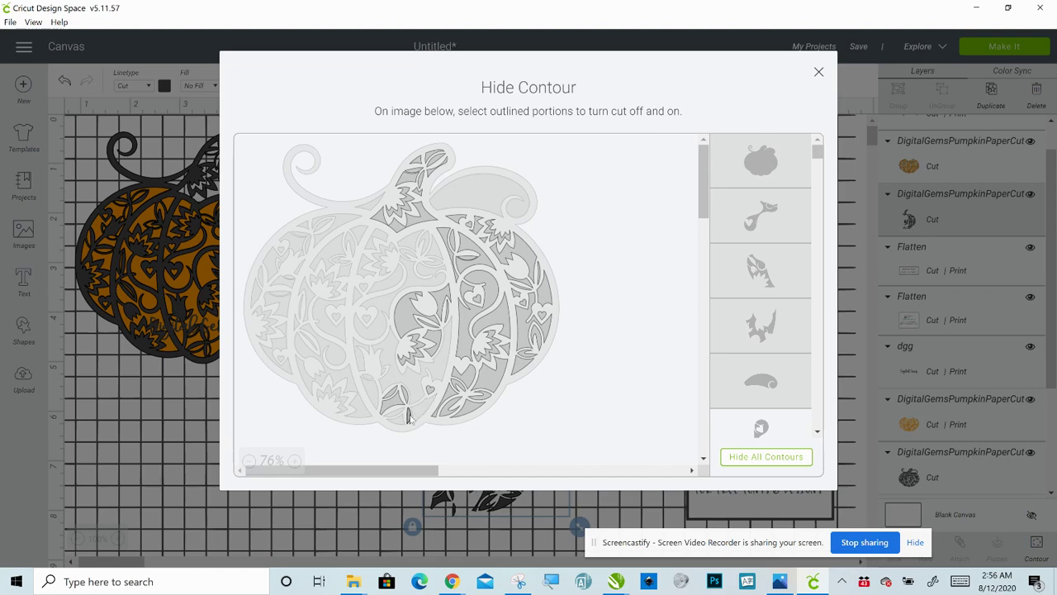
{"action": "left_click", "coordinate": [407, 417]}
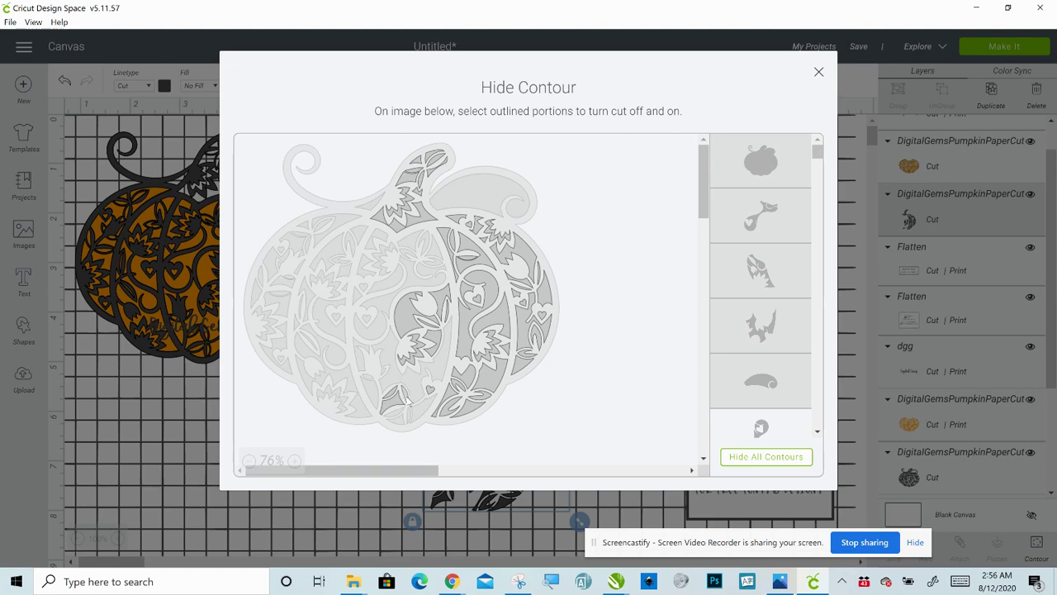
Hide the last bottom piece, the lower-right leaves, the question-mark piece and the upper-right body piece.
{"action": "left_click", "coordinate": [398, 404]}
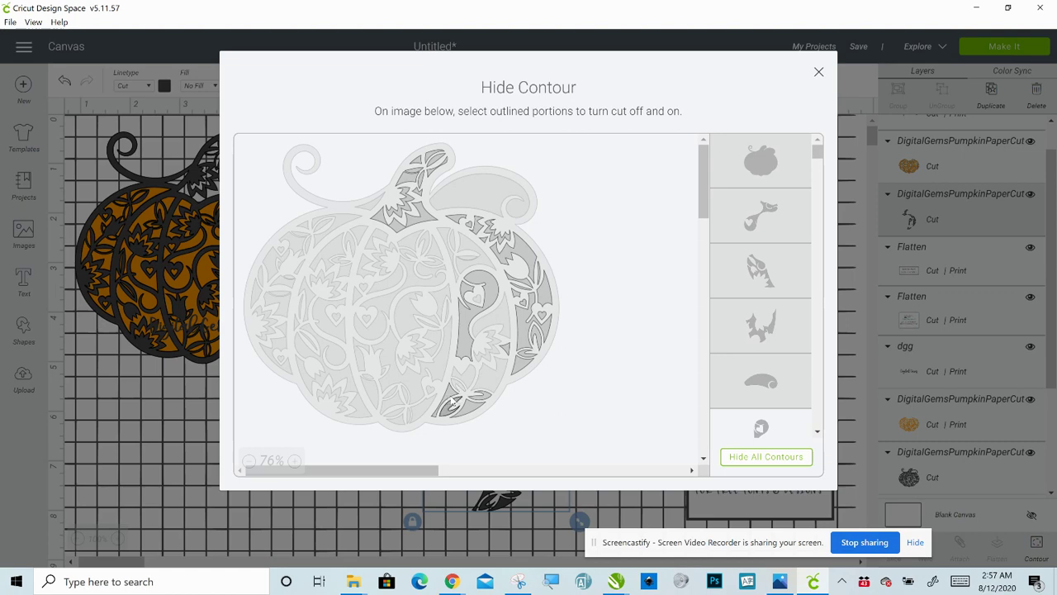
{"action": "left_click", "coordinate": [452, 404]}
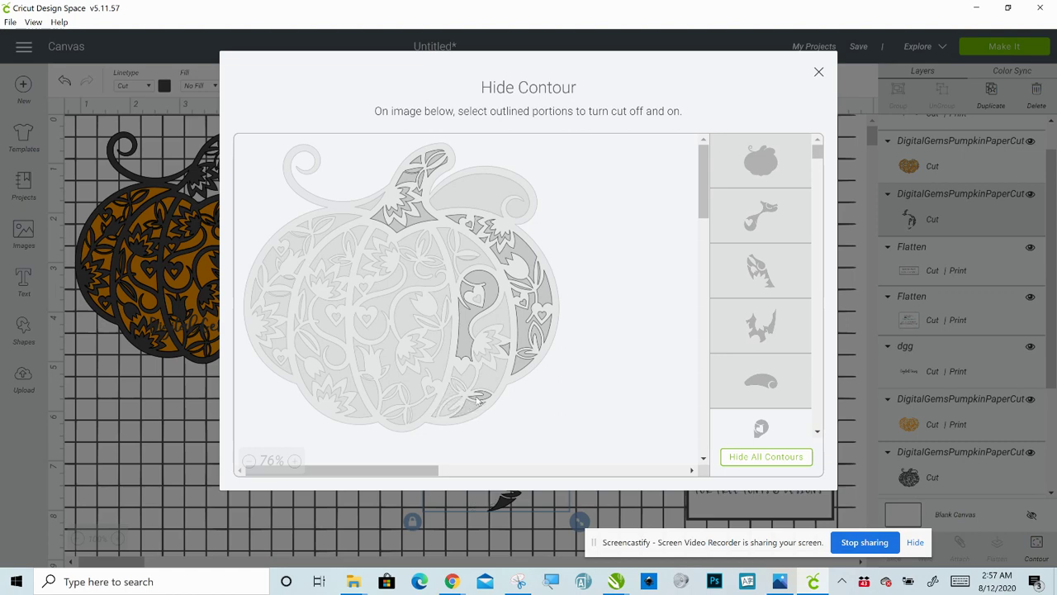
{"action": "left_click", "coordinate": [481, 398]}
{"action": "left_click", "coordinate": [481, 401]}
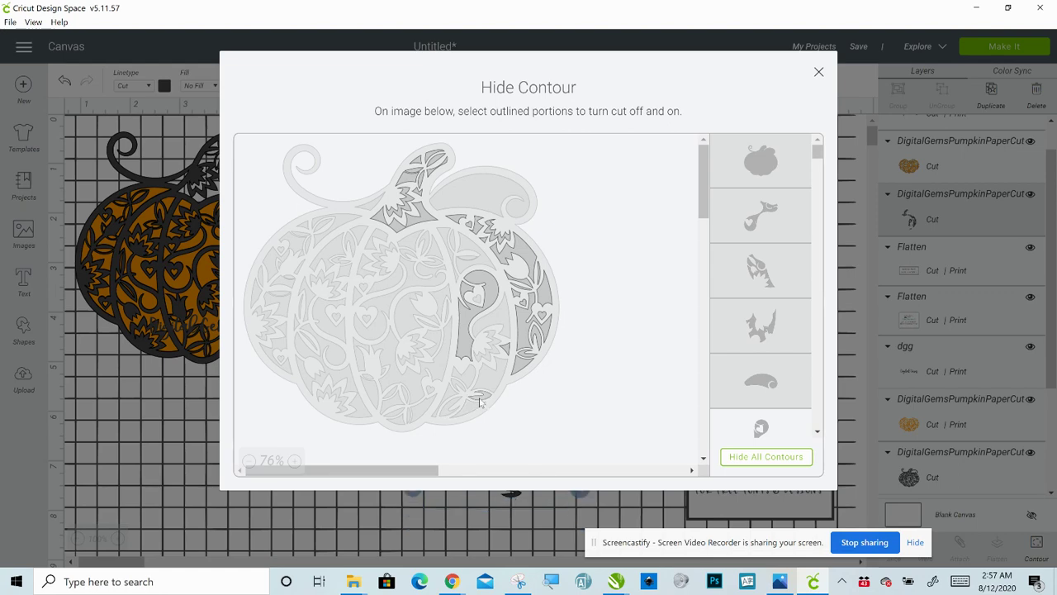
{"action": "left_click", "coordinate": [466, 316]}
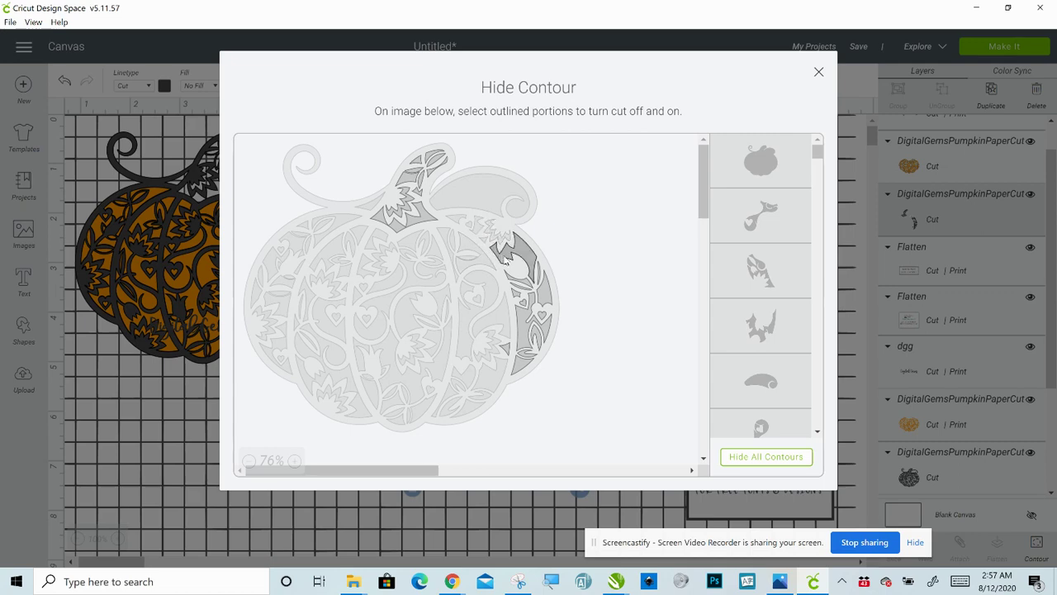
{"action": "left_click", "coordinate": [506, 258]}
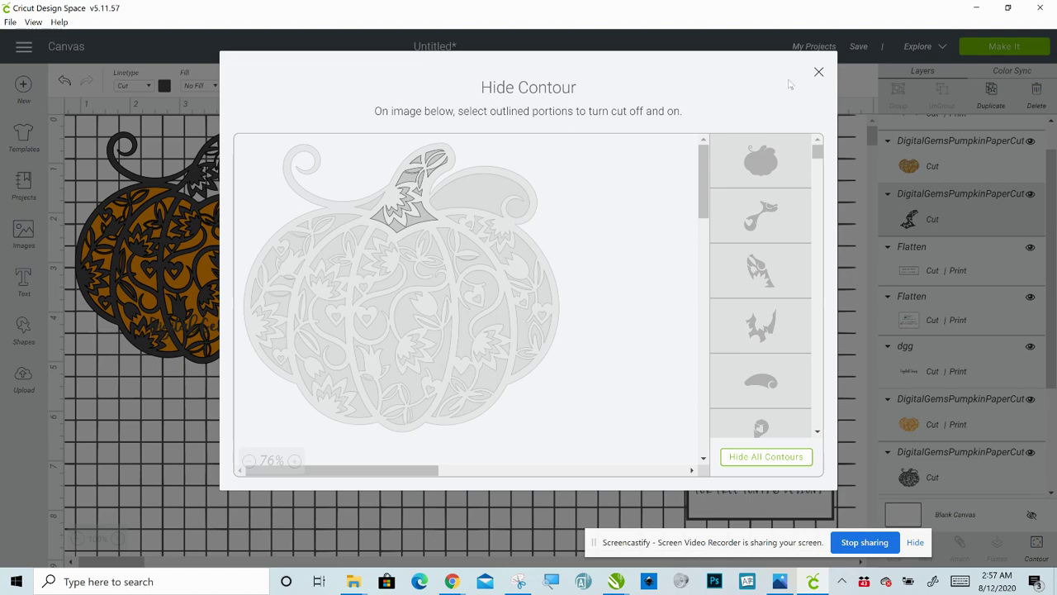
Close Hide Contour and colour the isolated stem piece green.
{"action": "left_click", "coordinate": [818, 73]}
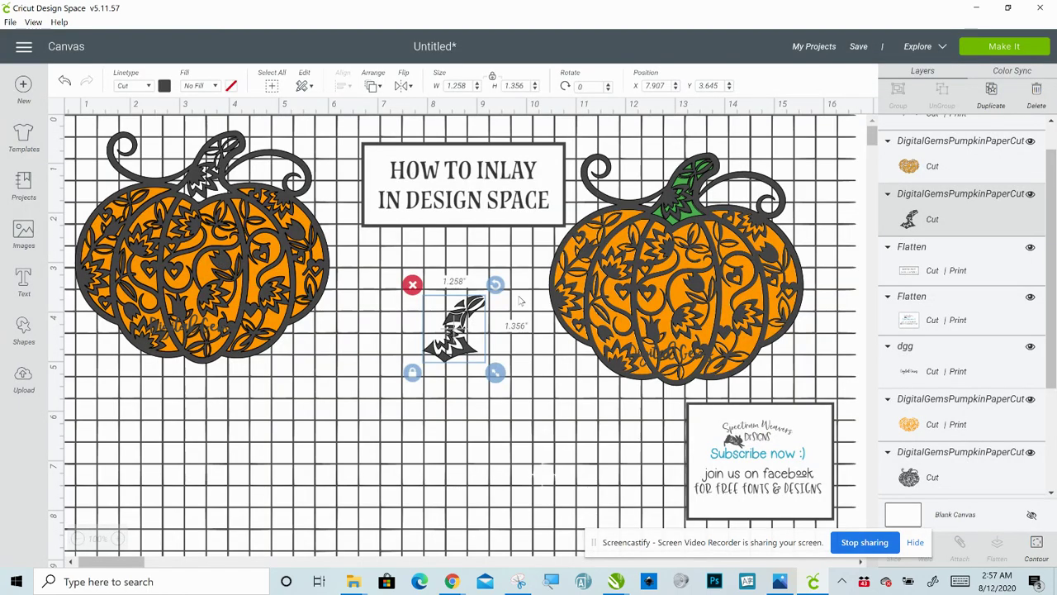
{"action": "left_click", "coordinate": [165, 85]}
{"action": "left_click", "coordinate": [247, 193]}
Move the green 1.258 × 1.356 in stem piece onto the upper-left pumpkin's stem.
{"action": "left_click_drag", "start_coordinate": [454, 328], "coordinate": [339, 241]}
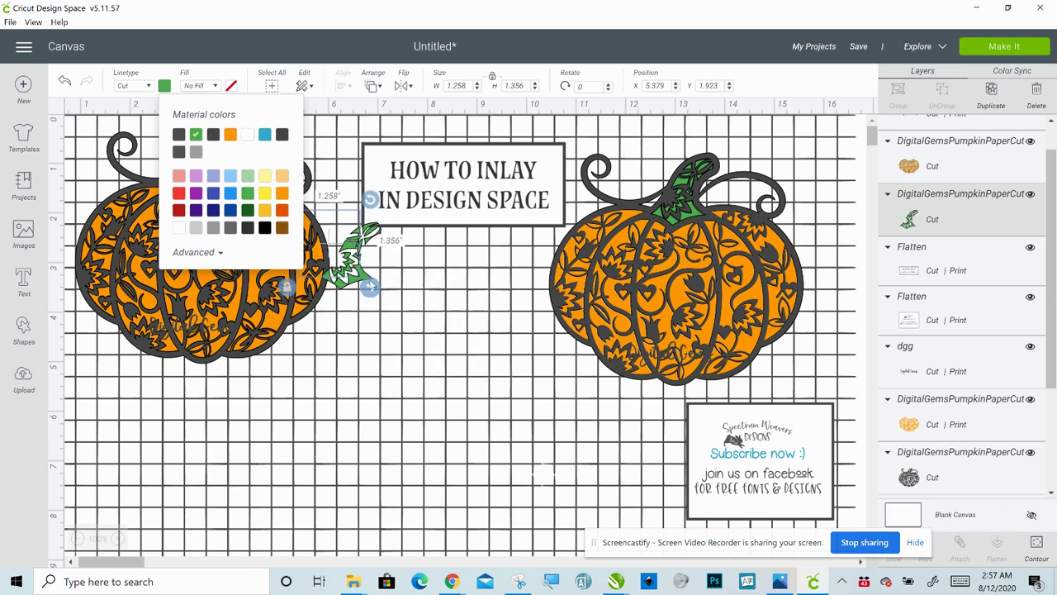
{"action": "left_click", "coordinate": [458, 335]}
{"action": "left_click_drag", "start_coordinate": [346, 259], "coordinate": [223, 190]}
Nudge the green stem to X 2.949, Y 0.437 so it fills the stem opening.
{"action": "left_click", "coordinate": [221, 192]}
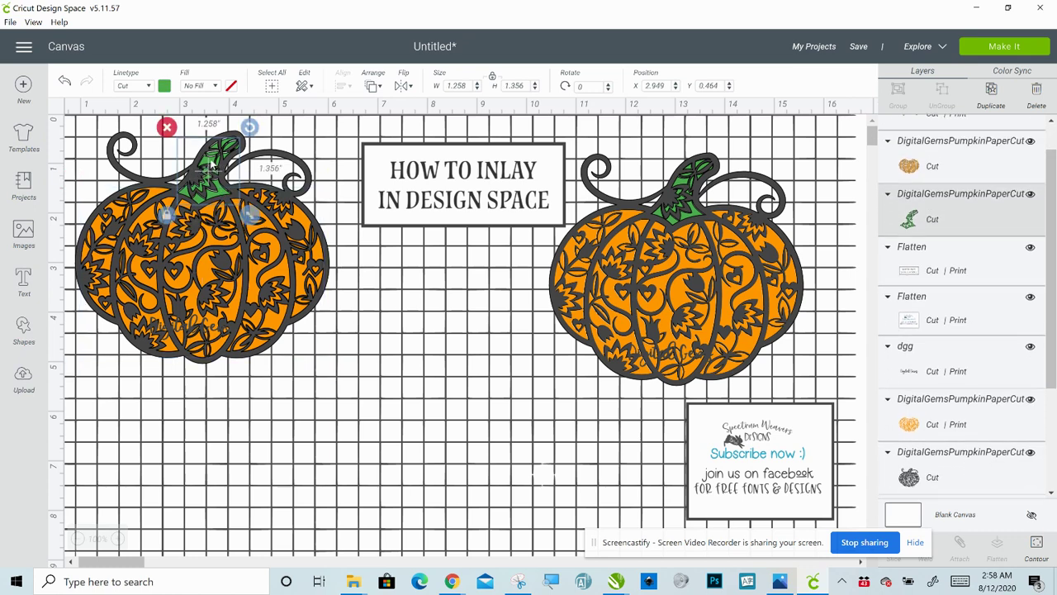
{"action": "left_click_drag", "start_coordinate": [217, 169], "coordinate": [214, 164]}
{"action": "left_click", "coordinate": [396, 289]}
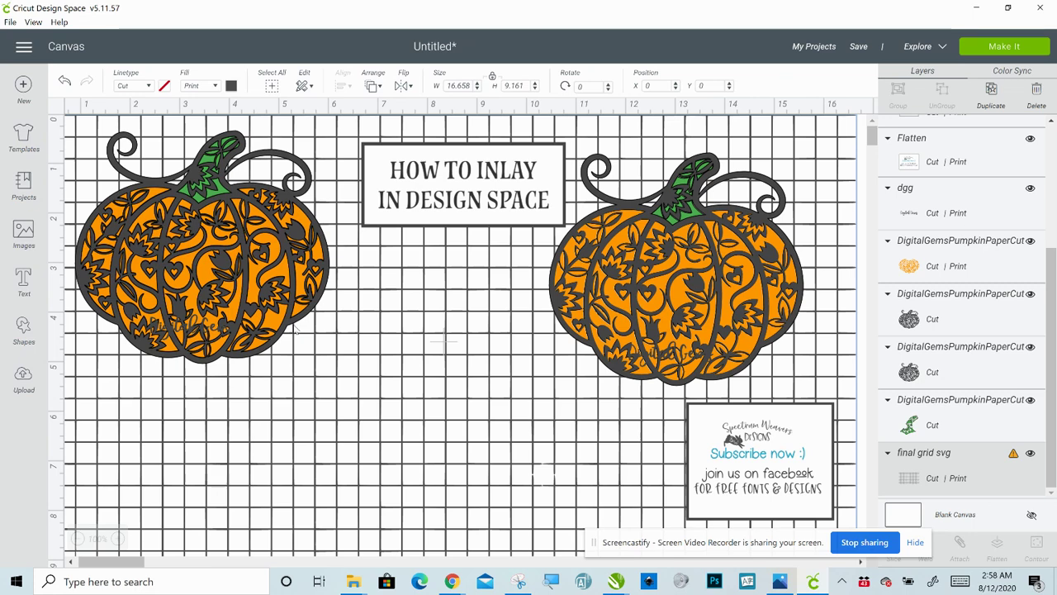
Nudge the orange interior up-left to X 0.994, Y 1.492 inside the black outline.
{"action": "left_click", "coordinate": [212, 247]}
{"action": "left_click_drag", "start_coordinate": [213, 248], "coordinate": [211, 243]}
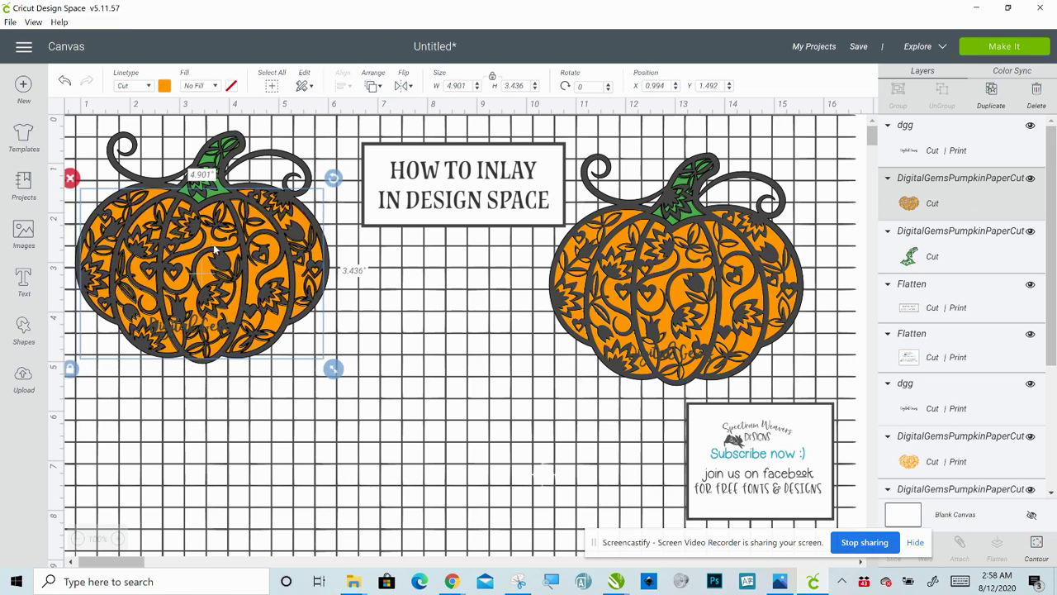